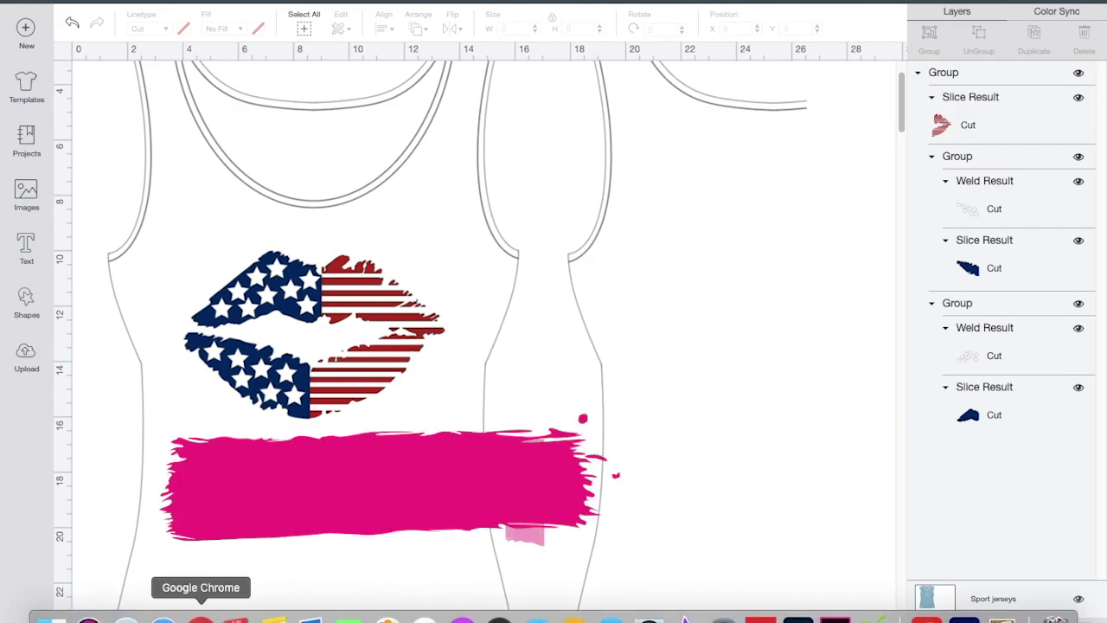
- Switch to Google Chrome and open the 'American Flag Lips' sticker pin on Pinterest as the design reference
click(200, 613)
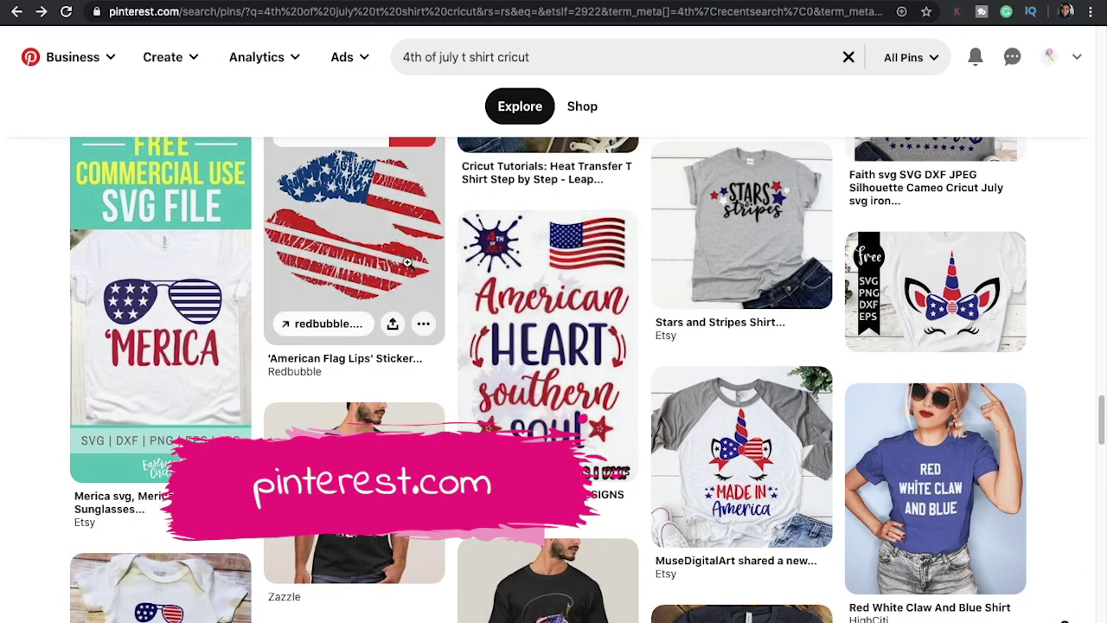
click(406, 262)
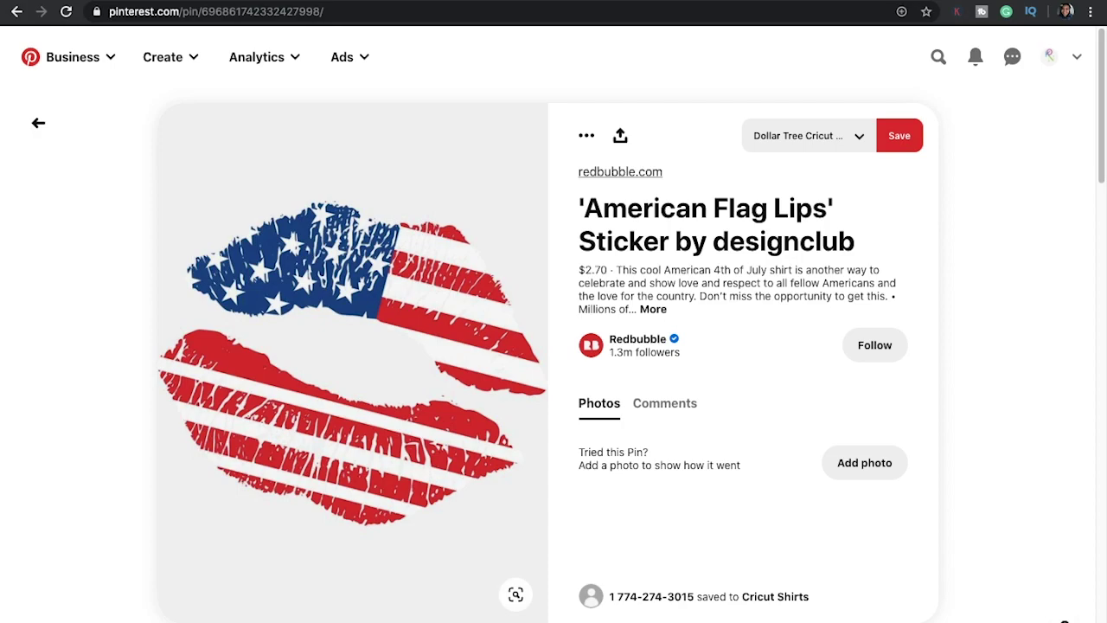
- Switch to Cricut Design Space and search the image library for lips
mouse_move(609, 616)
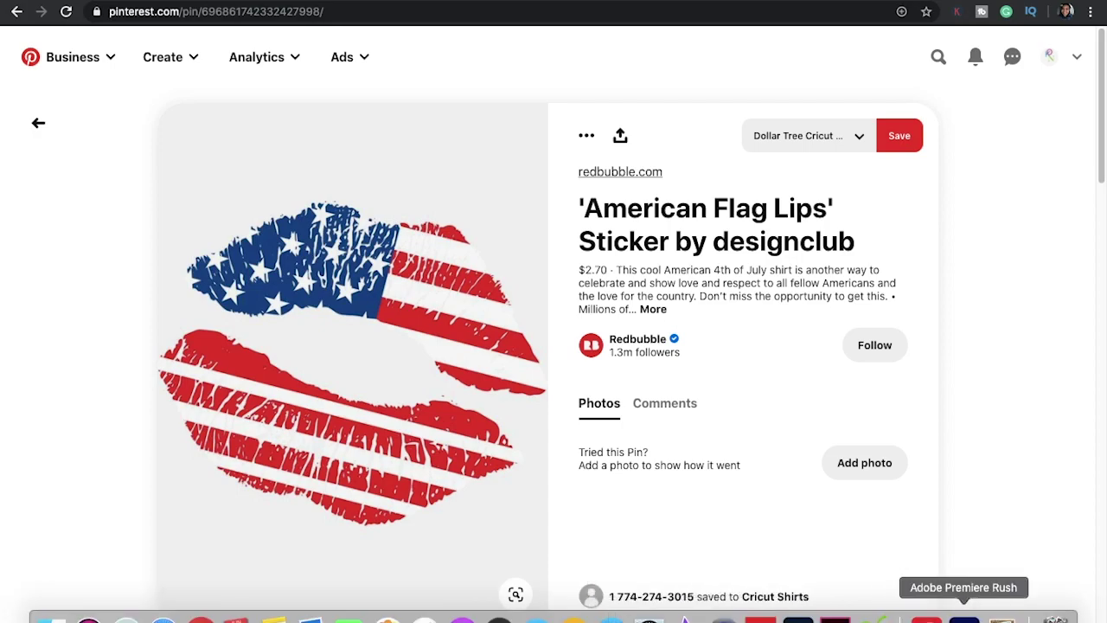
click(874, 618)
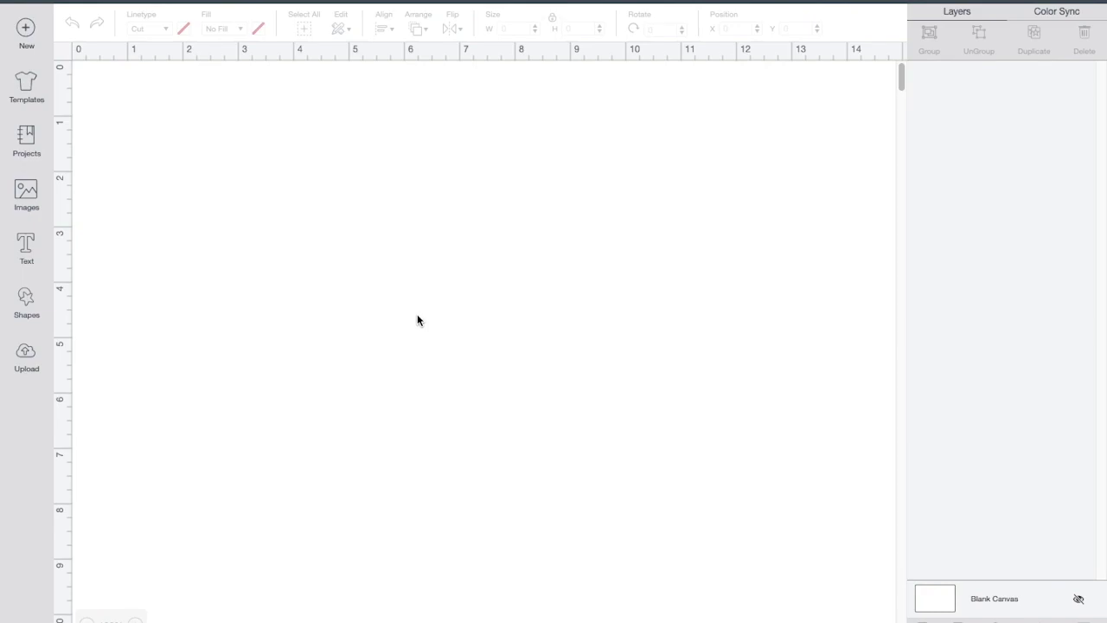
click(65, 54)
click(67, 53)
click(67, 53)
click(33, 199)
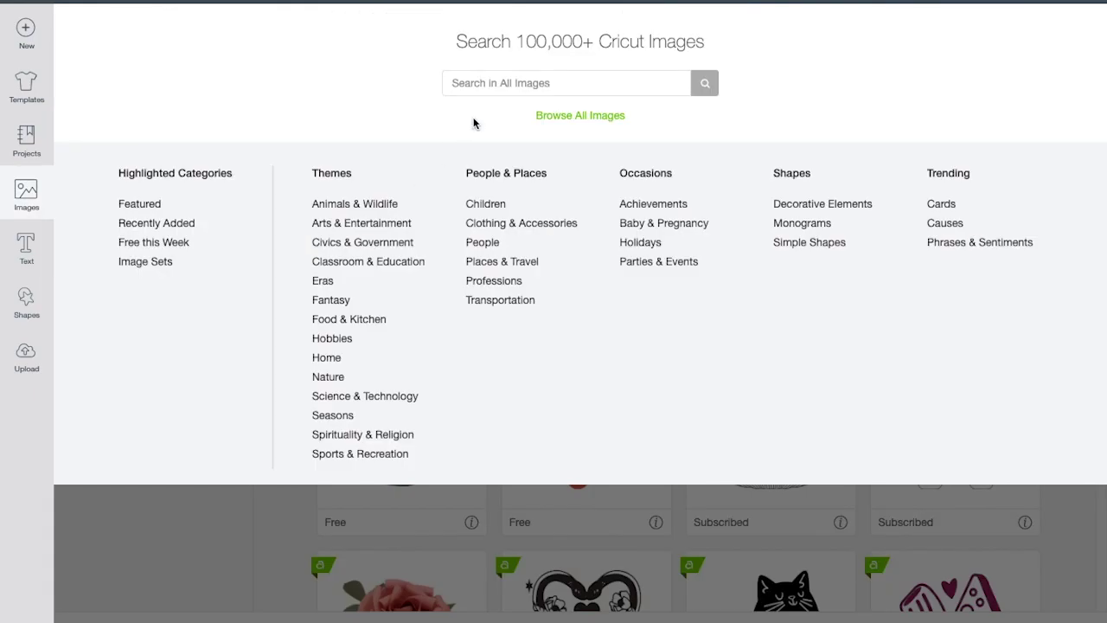
click(479, 79)
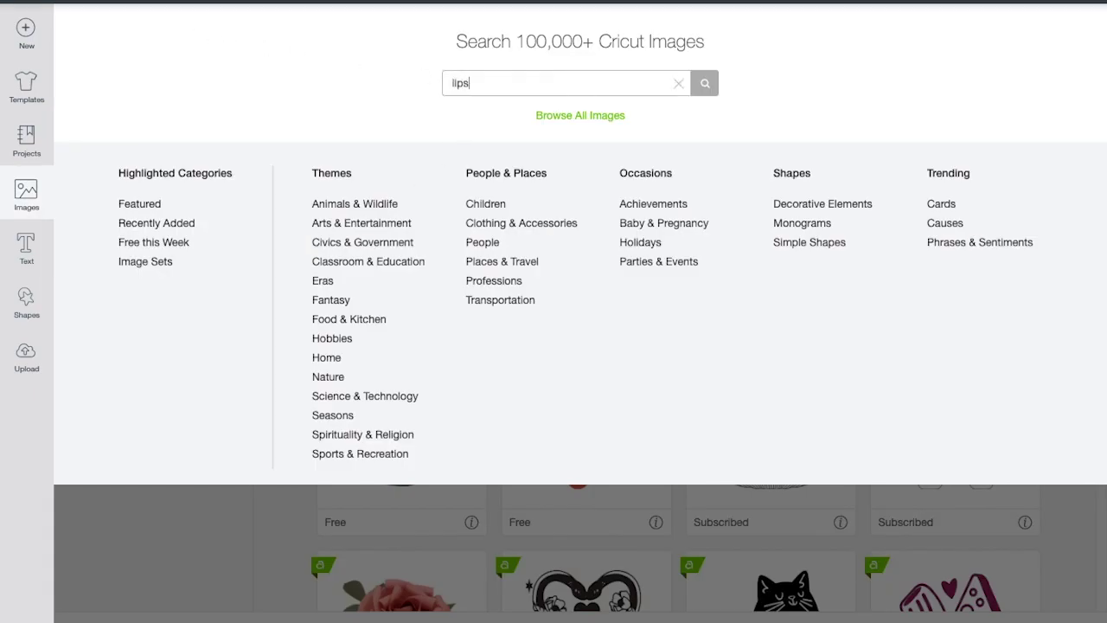
click(705, 83)
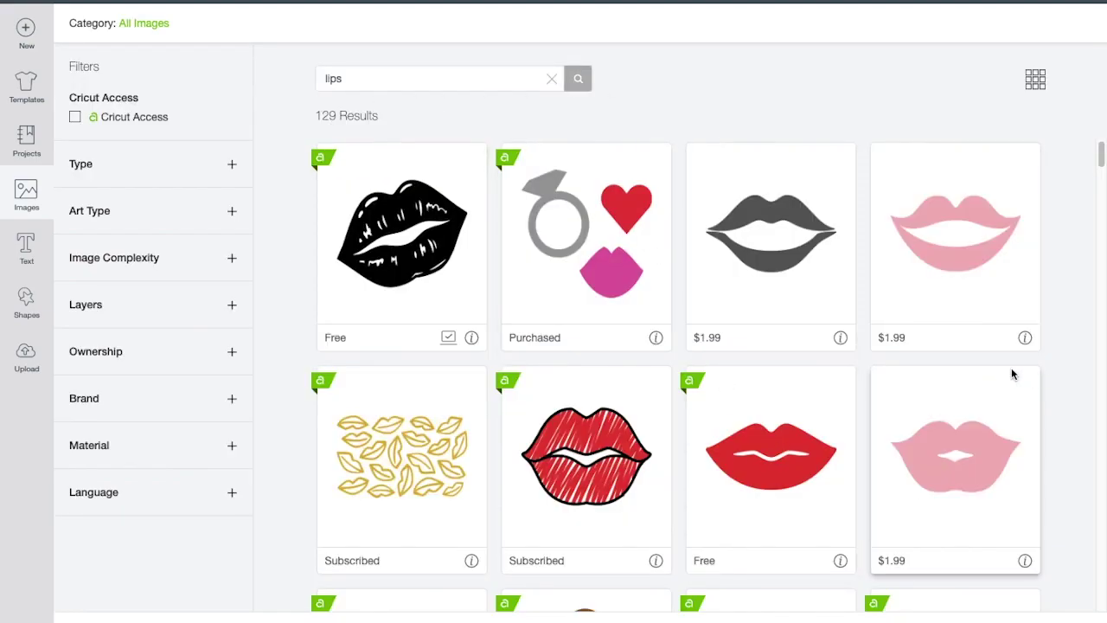
- Find the Lips Face Mask image among the lips images and insert it on the canvas
scroll(1013, 362, down, 1)
scroll(1013, 361, down, 5)
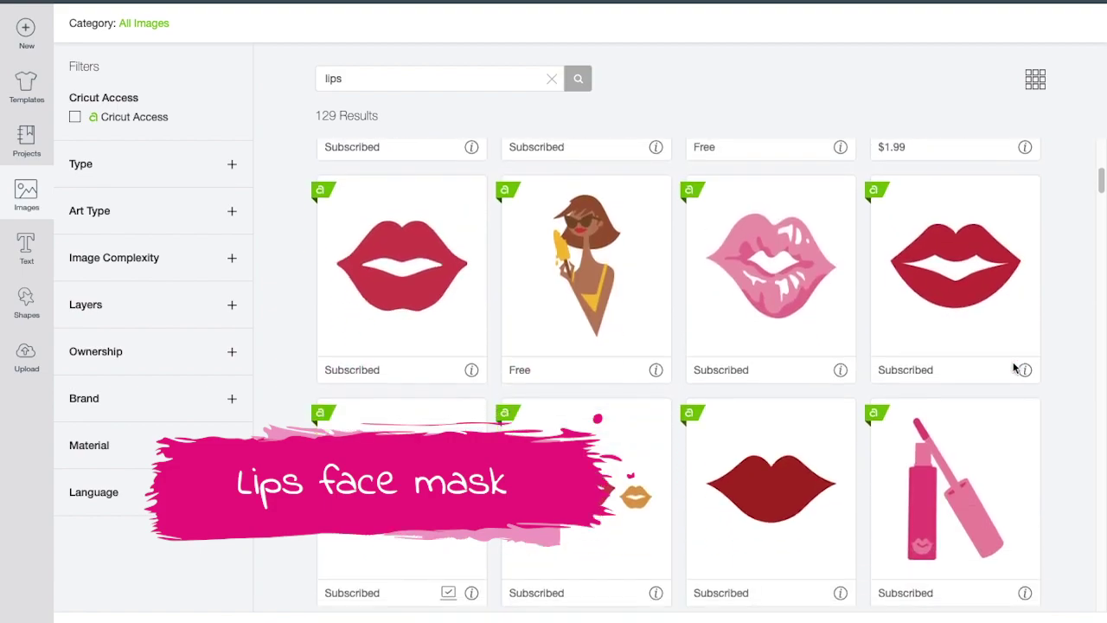
scroll(1015, 368, down, 1)
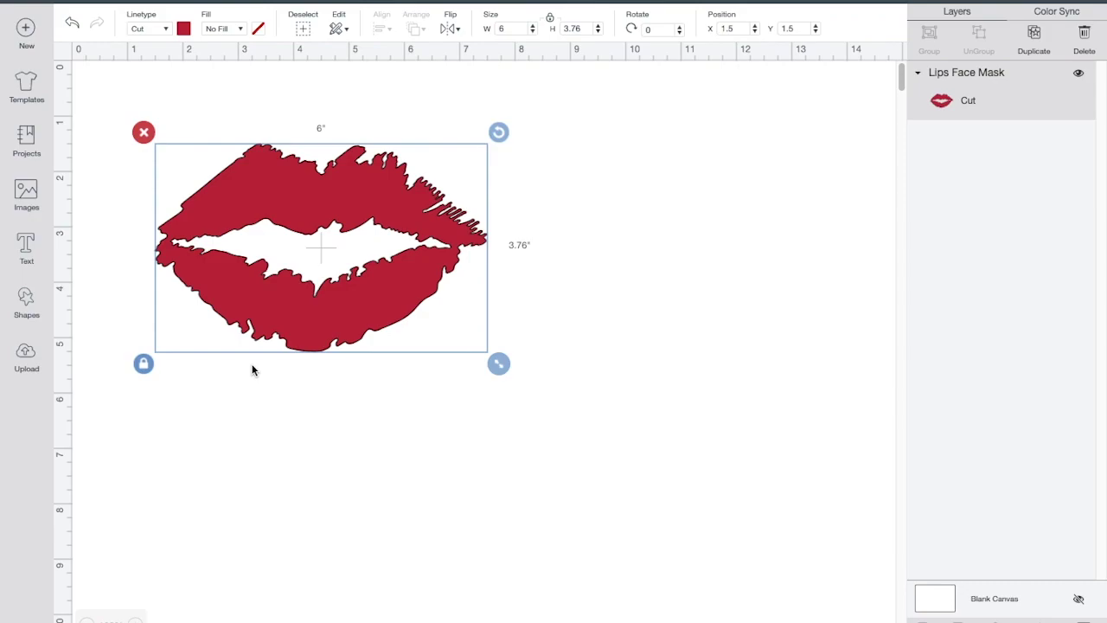
click(688, 322)
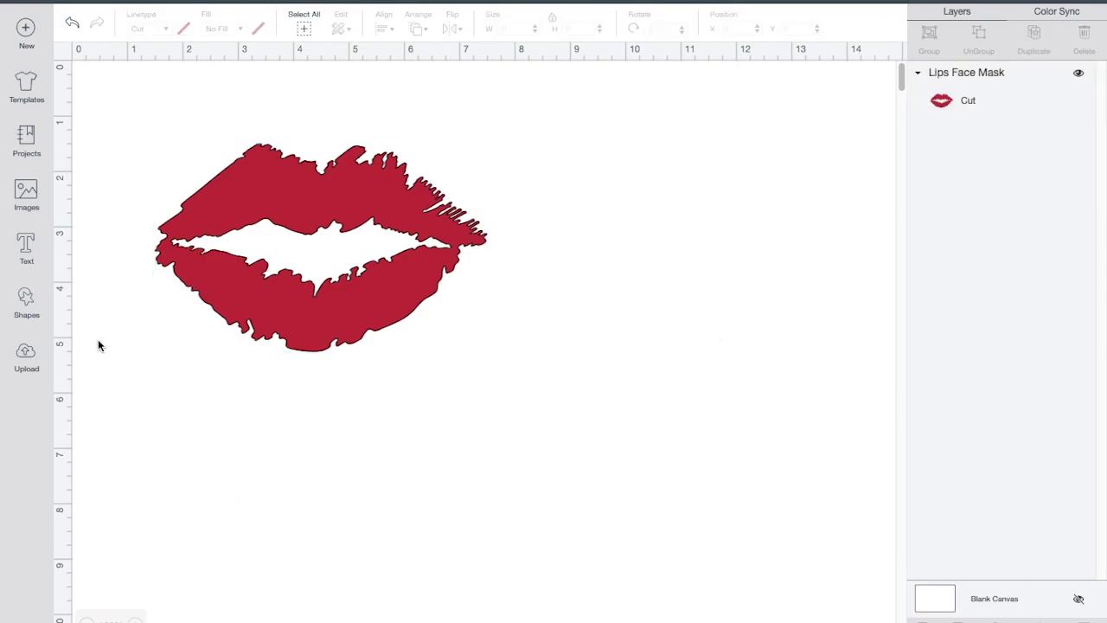
- Add a square beside the lips and stretch it with unlocked proportions into a thin bar about 3.9 by 0.125 inches
click(27, 305)
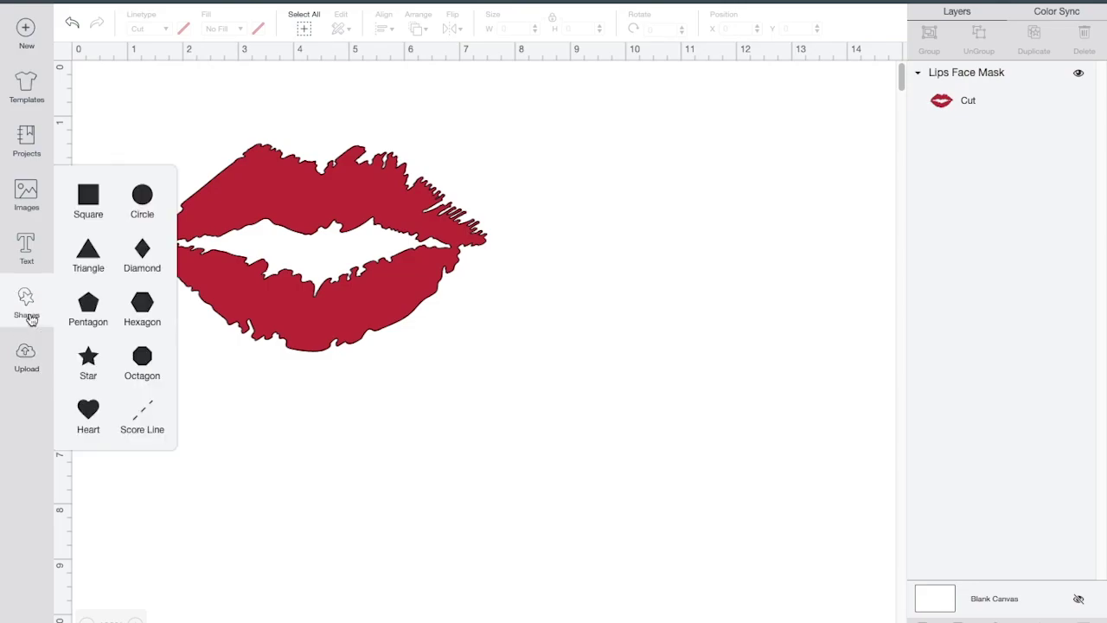
click(89, 197)
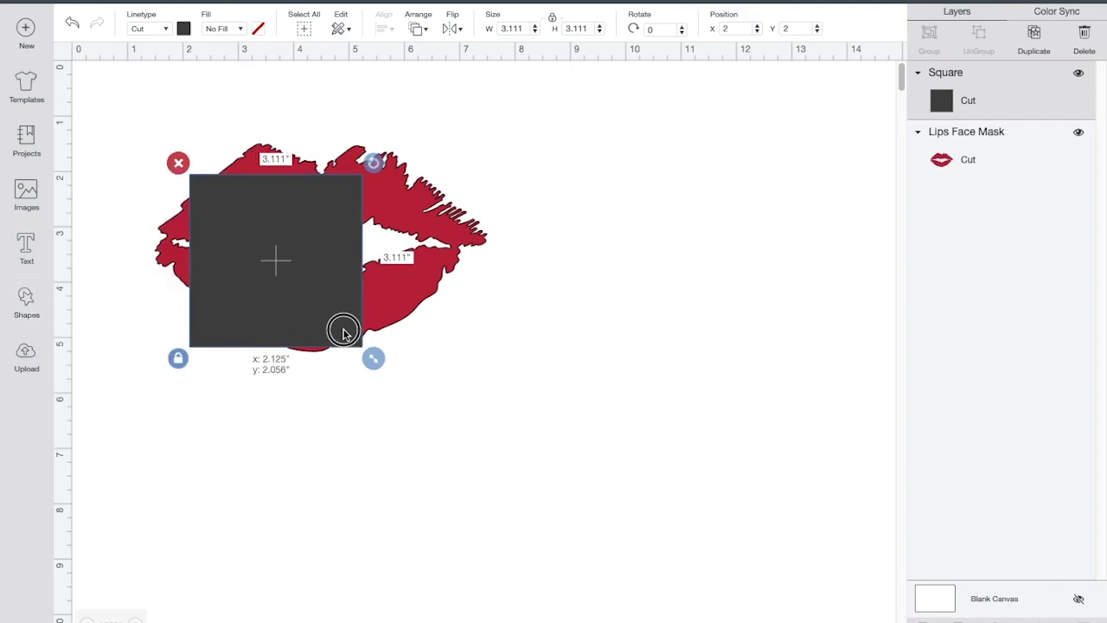
drag(314, 318, 662, 376)
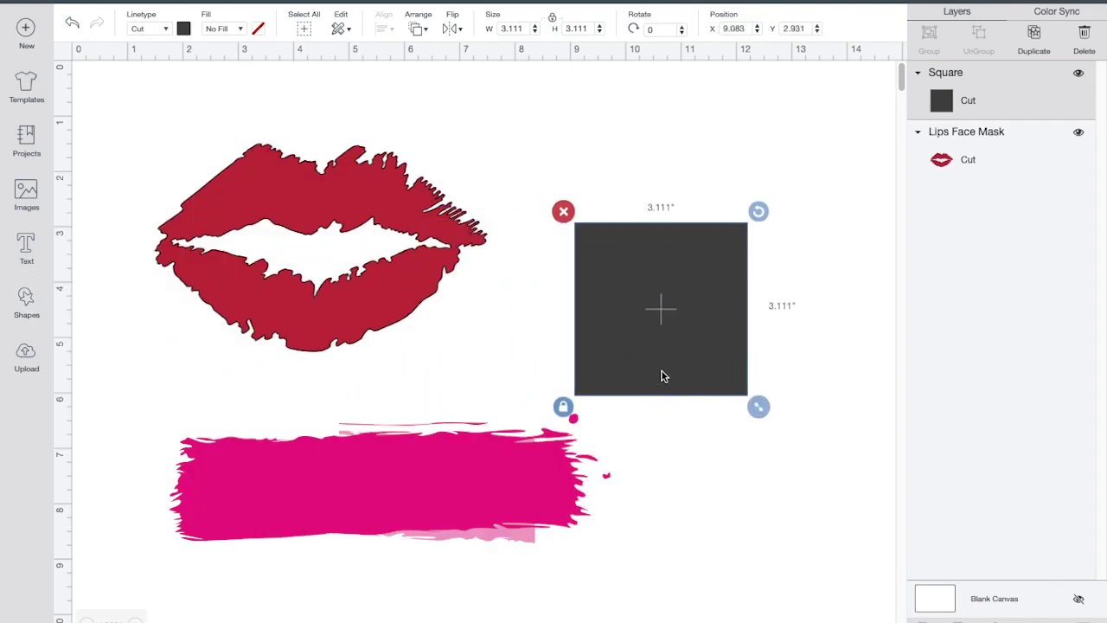
click(564, 408)
drag(760, 408, 812, 249)
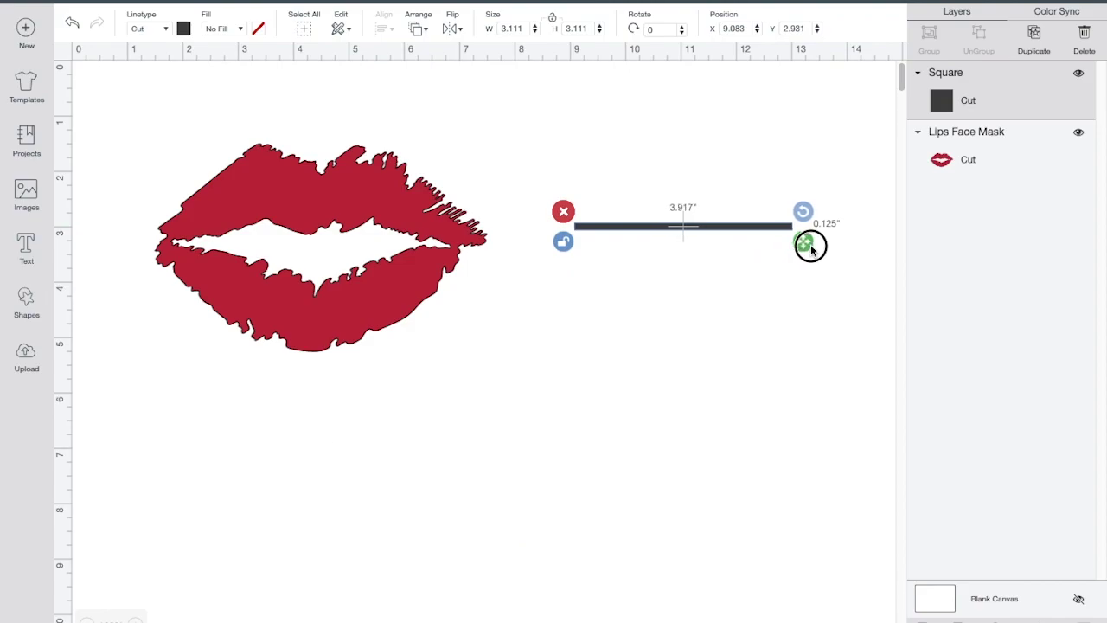
- Rotate the bar by 90 degrees and position it vertically over the middle of the lips
click(666, 29)
text(90)
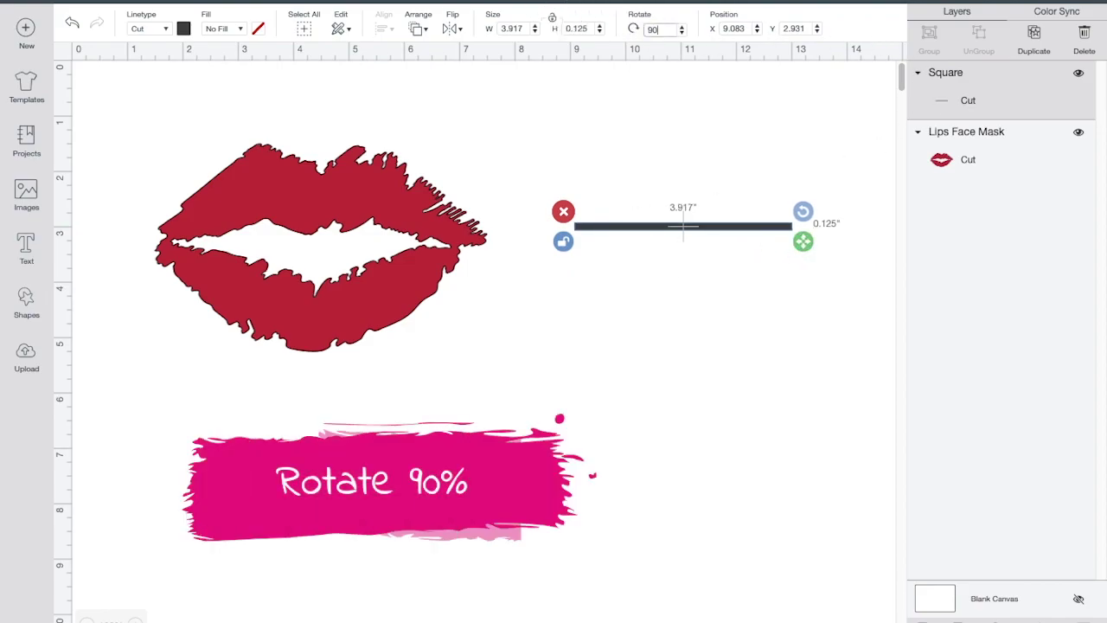
key(Return)
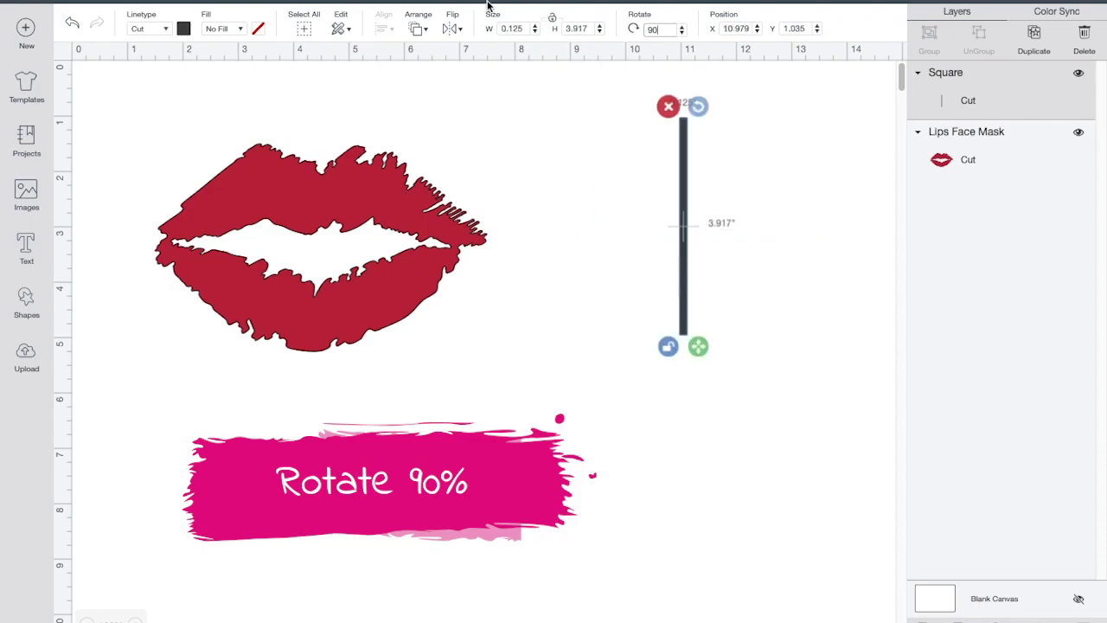
drag(688, 189, 326, 217)
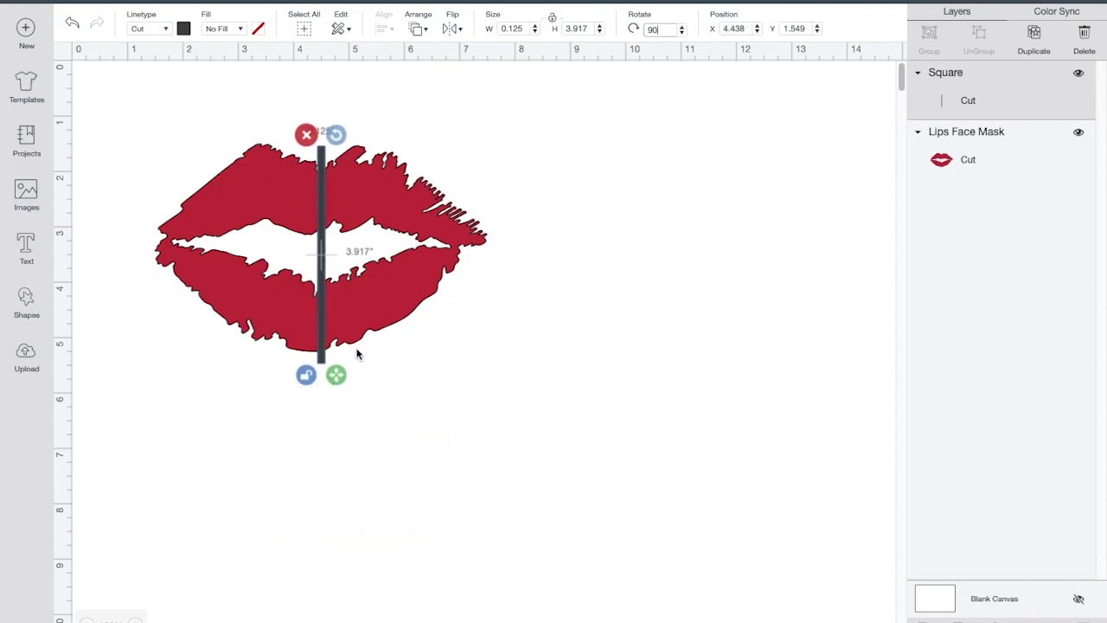
click(542, 384)
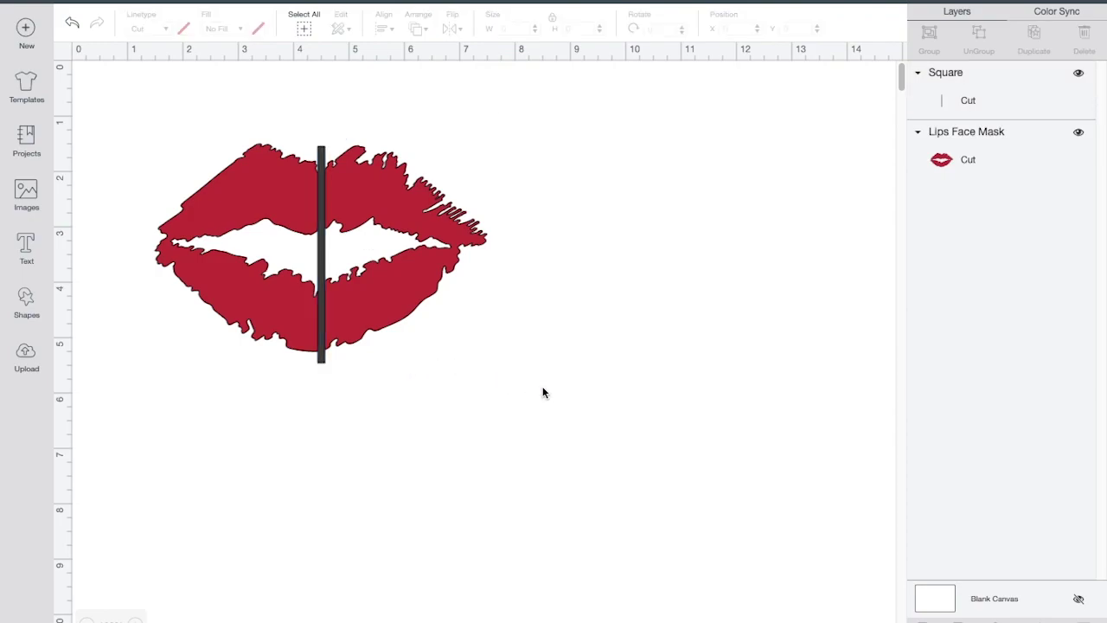
drag(327, 284, 331, 291)
click(378, 473)
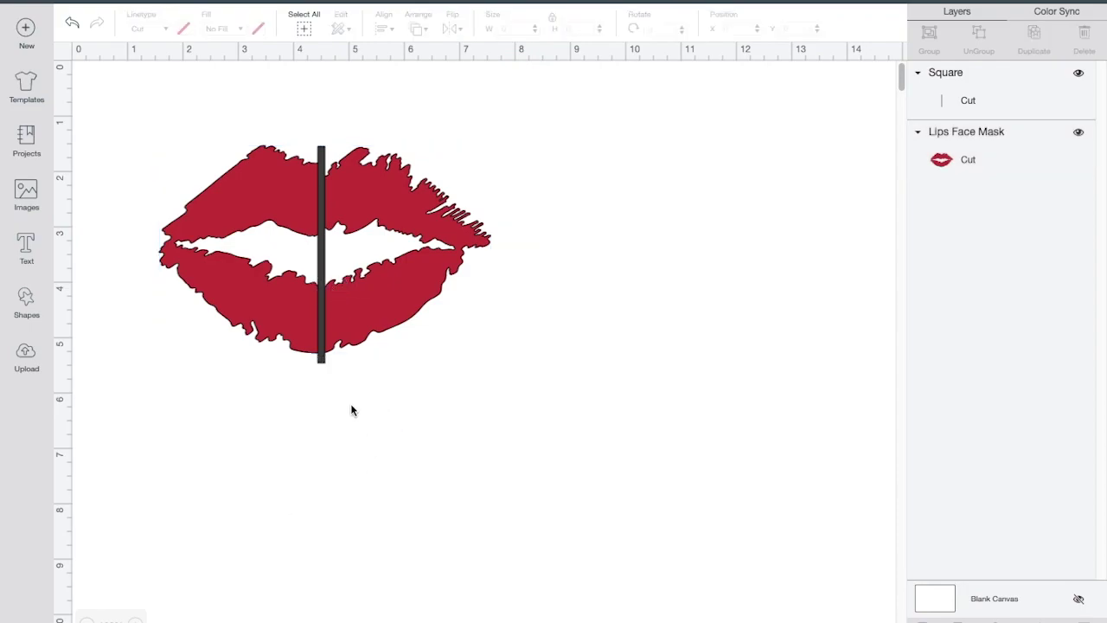
- Narrow the vertical bar to about 0.042 inches and shift it slightly so it extends past both edges of the lips
click(321, 342)
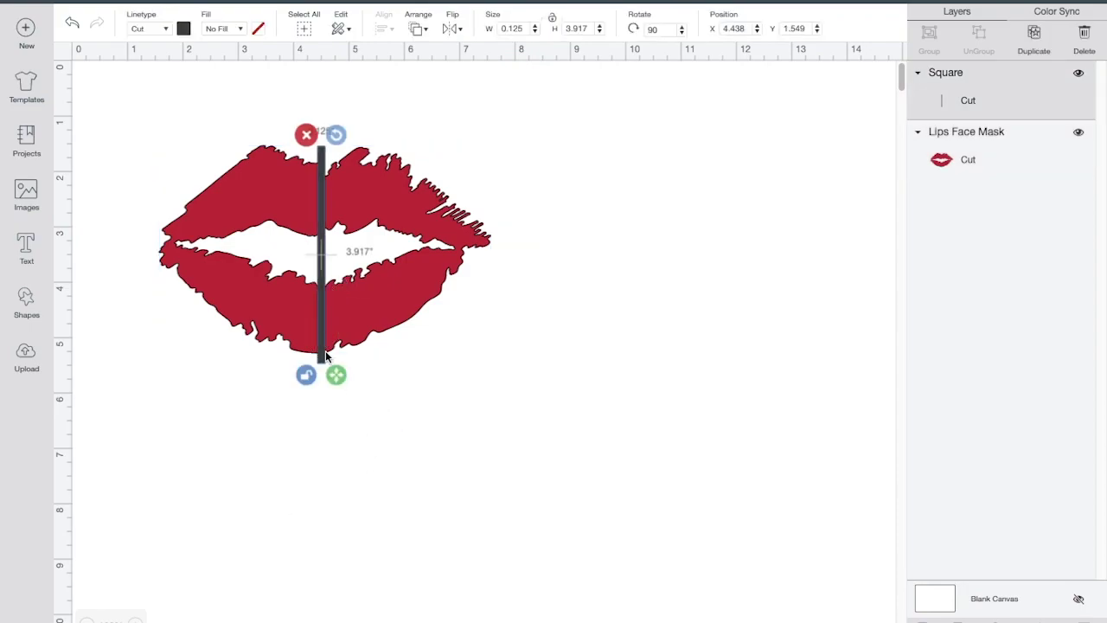
drag(337, 377, 332, 376)
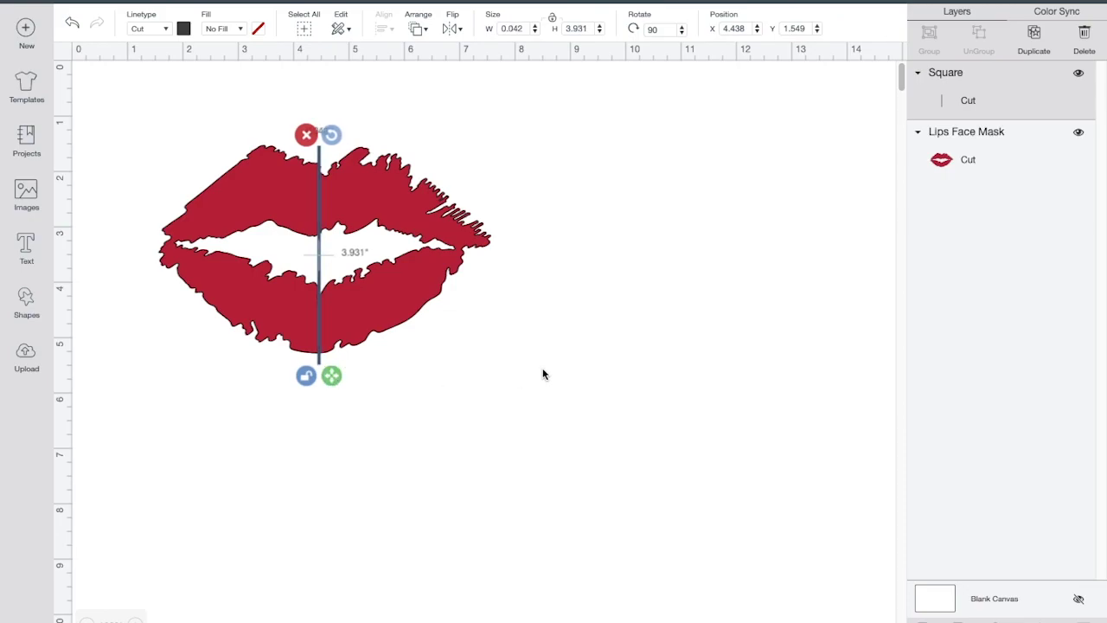
click(663, 355)
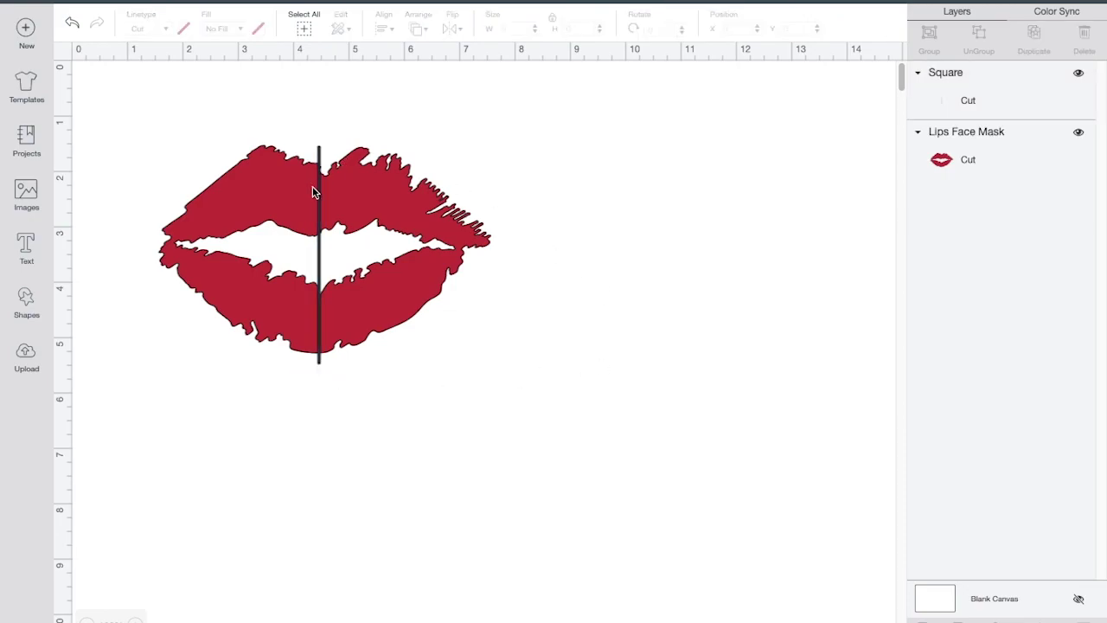
drag(318, 190, 320, 192)
click(663, 176)
click(154, 104)
- Slice the lips image with the vertical bar
click(977, 160)
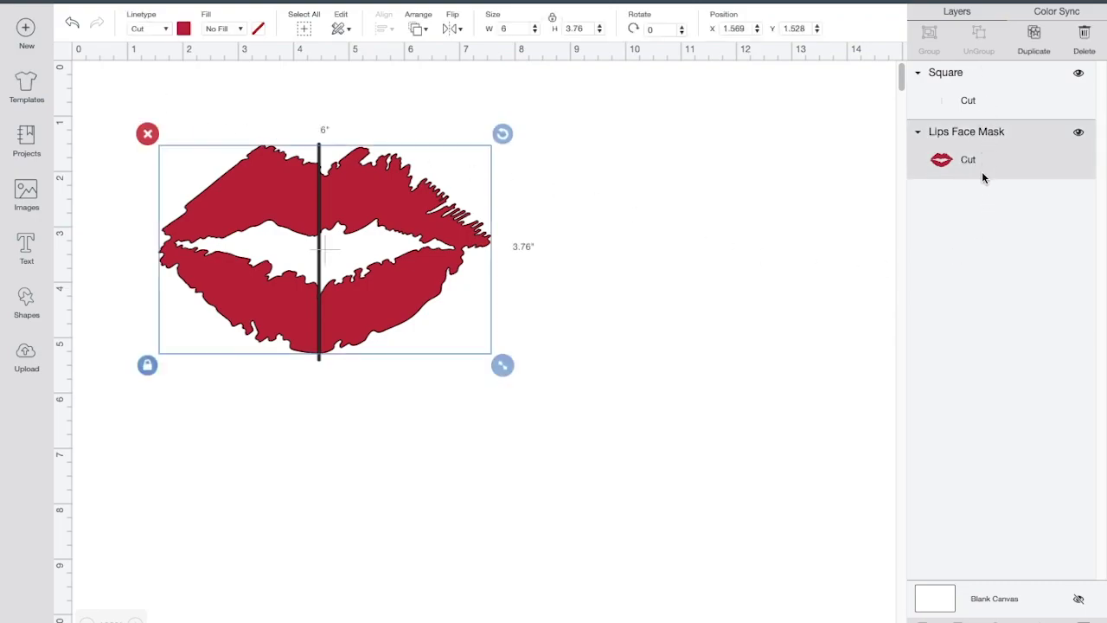
shift+click(987, 101)
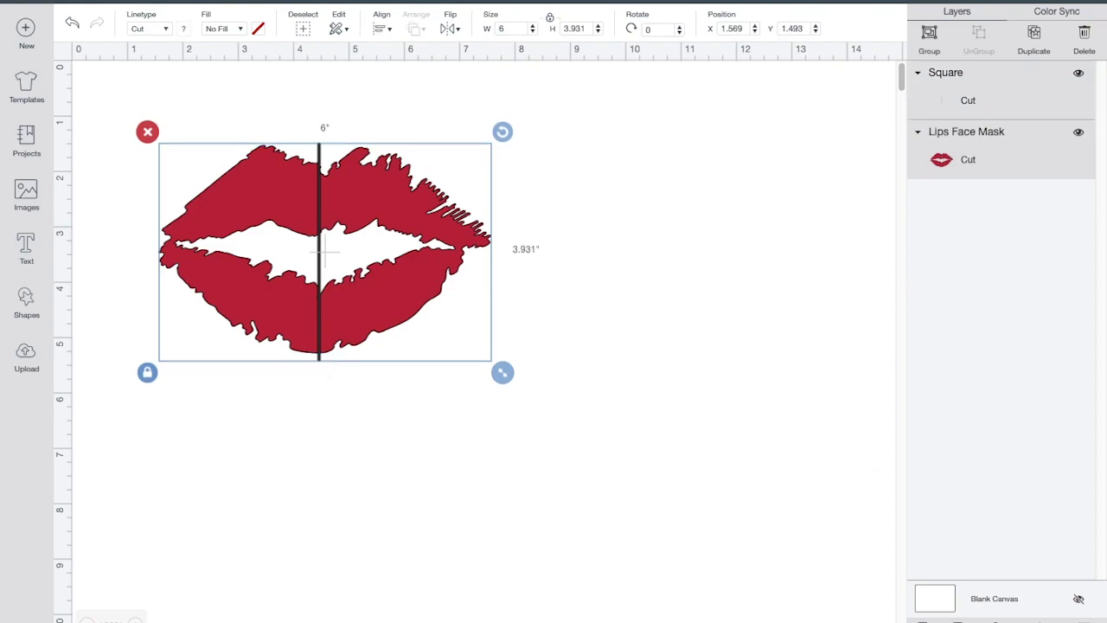
click(921, 618)
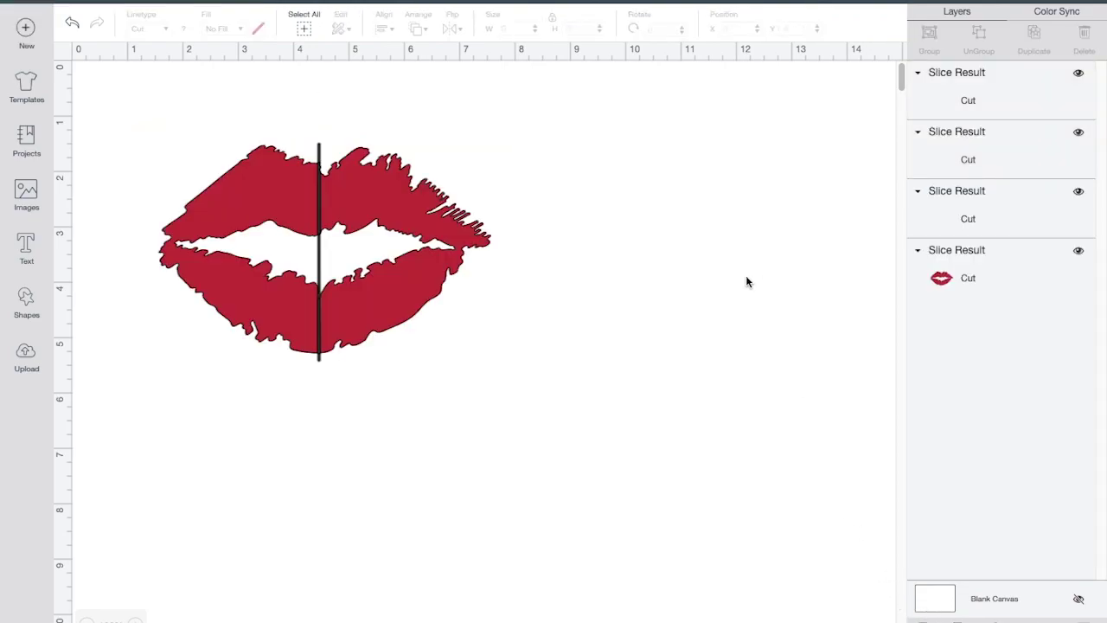
- Delete the three leftover bar pieces of the slice, keeping only the split lips
click(979, 87)
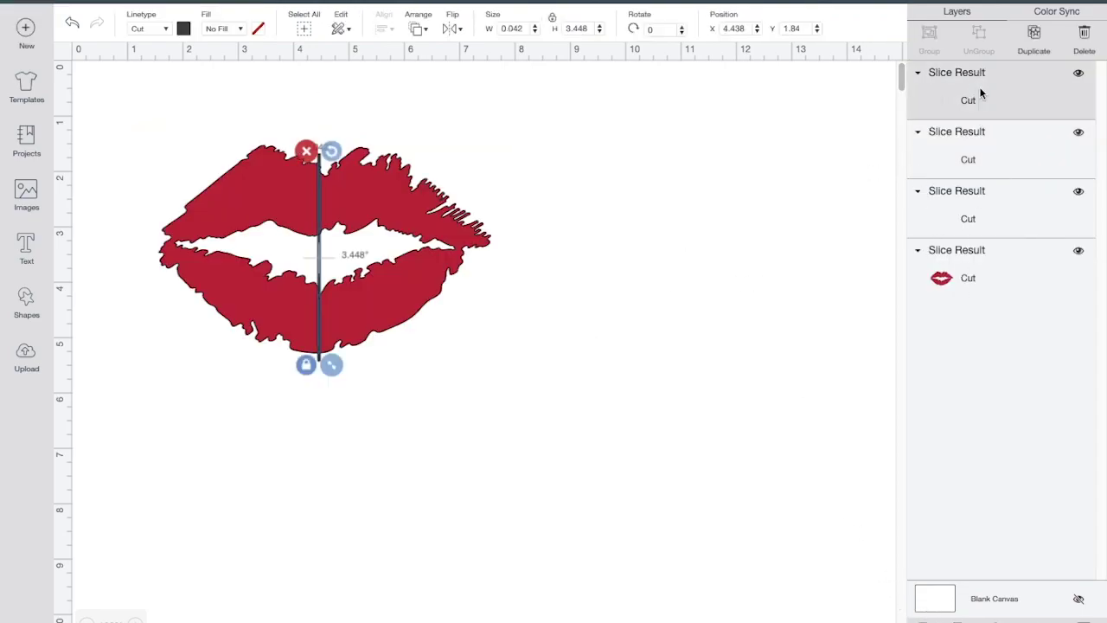
click(1083, 35)
click(970, 158)
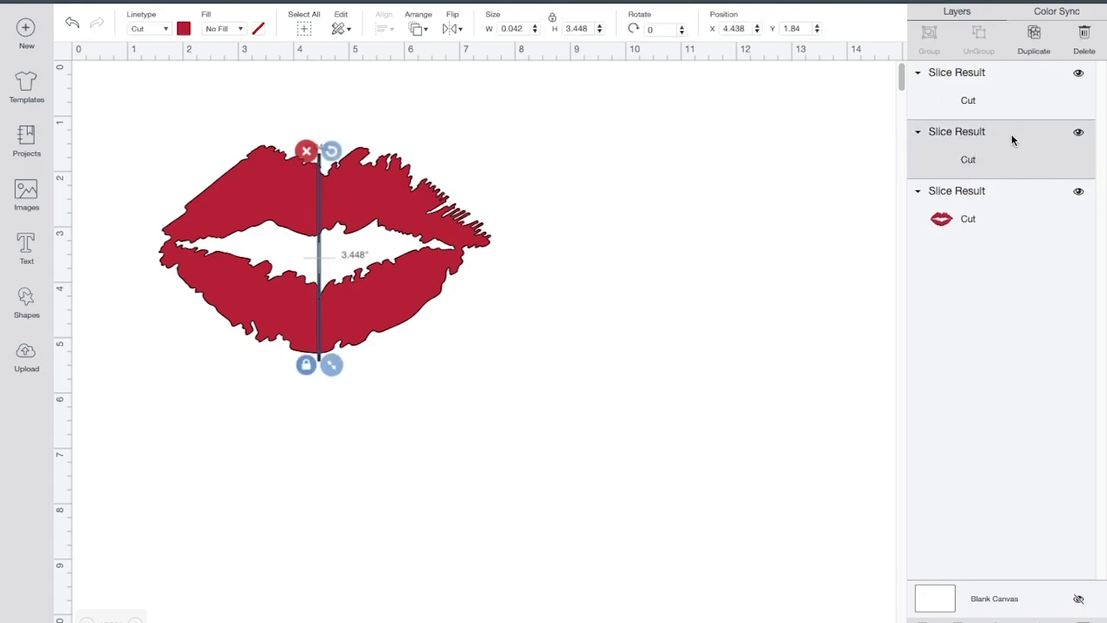
click(1085, 33)
click(1028, 88)
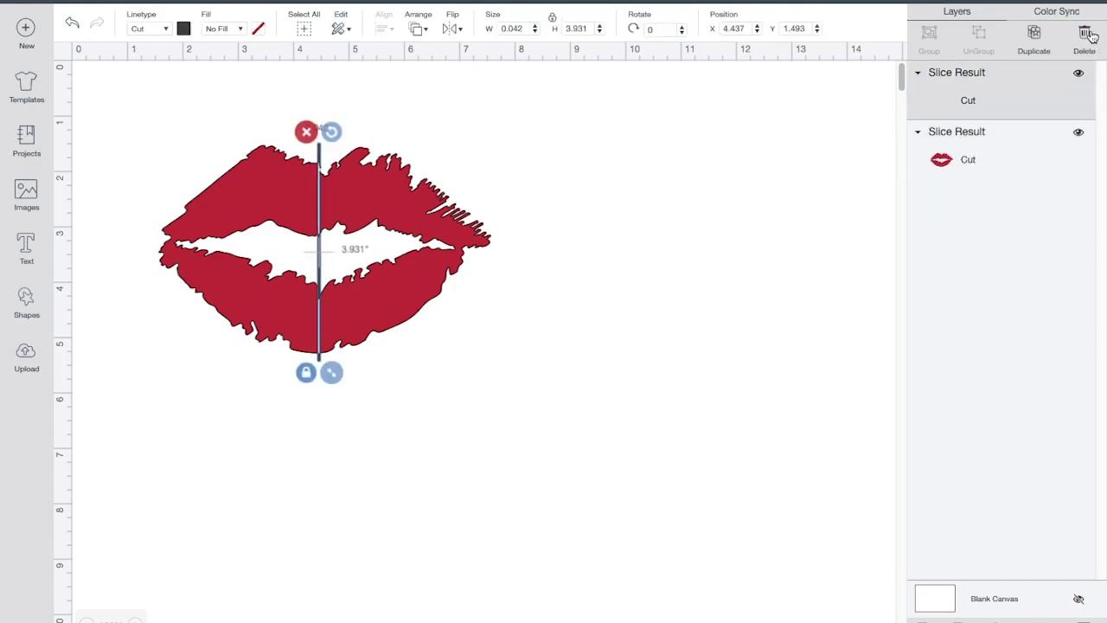
click(1084, 33)
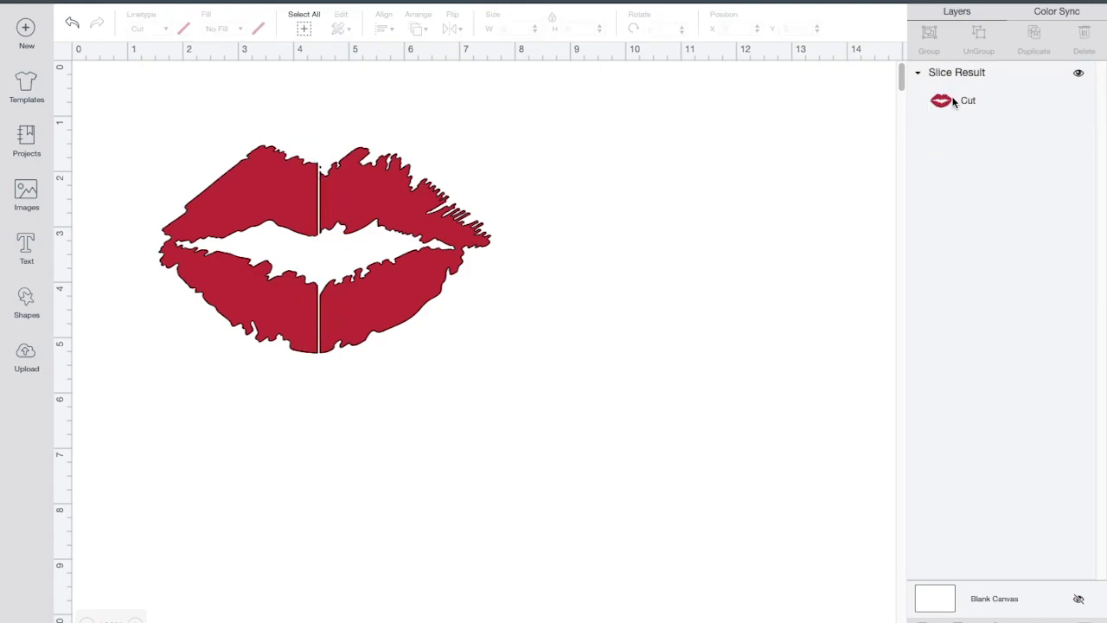
- Duplicate the split lips and move the copy to the right of the original
click(995, 86)
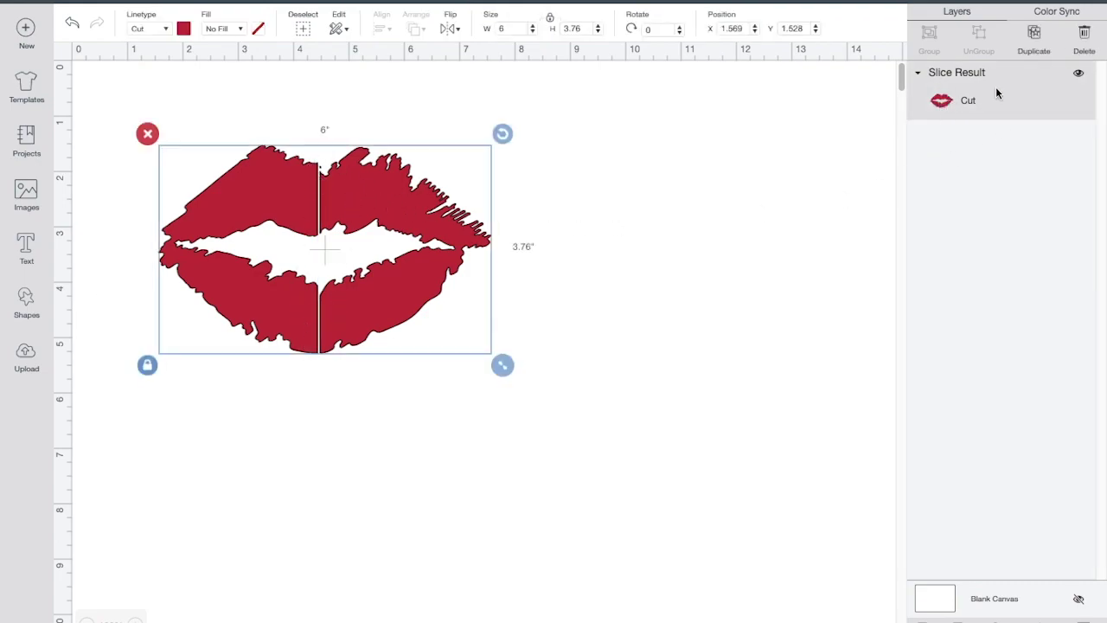
click(1036, 42)
drag(423, 296, 743, 250)
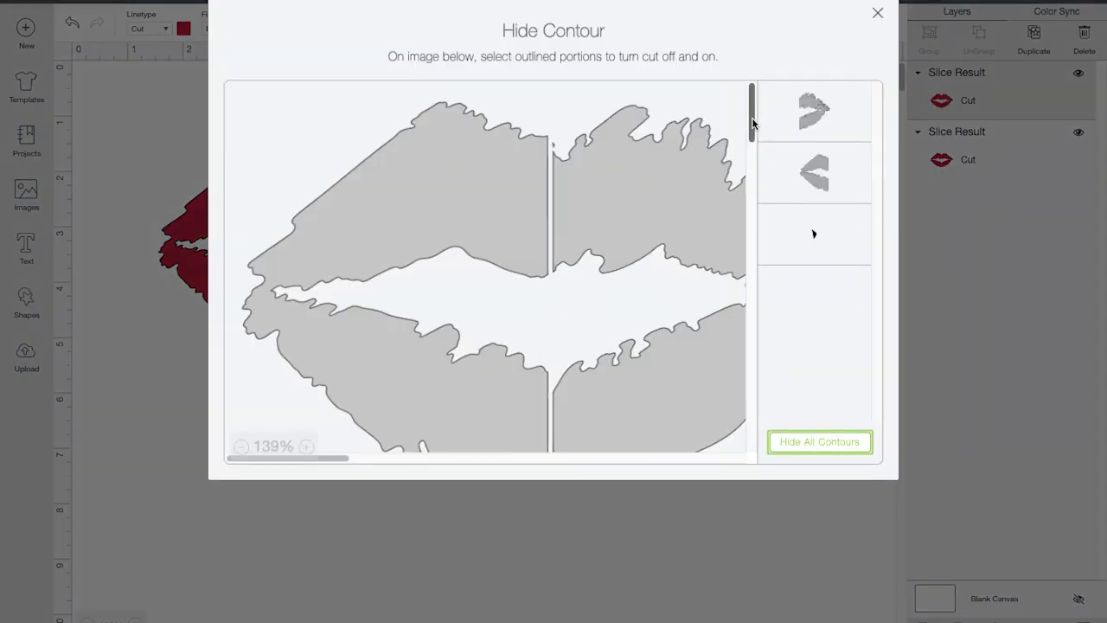
- Hide the right-half contour of the copied lips and place the remaining left half beside the original at about X 8.375, Y 1.542
click(648, 177)
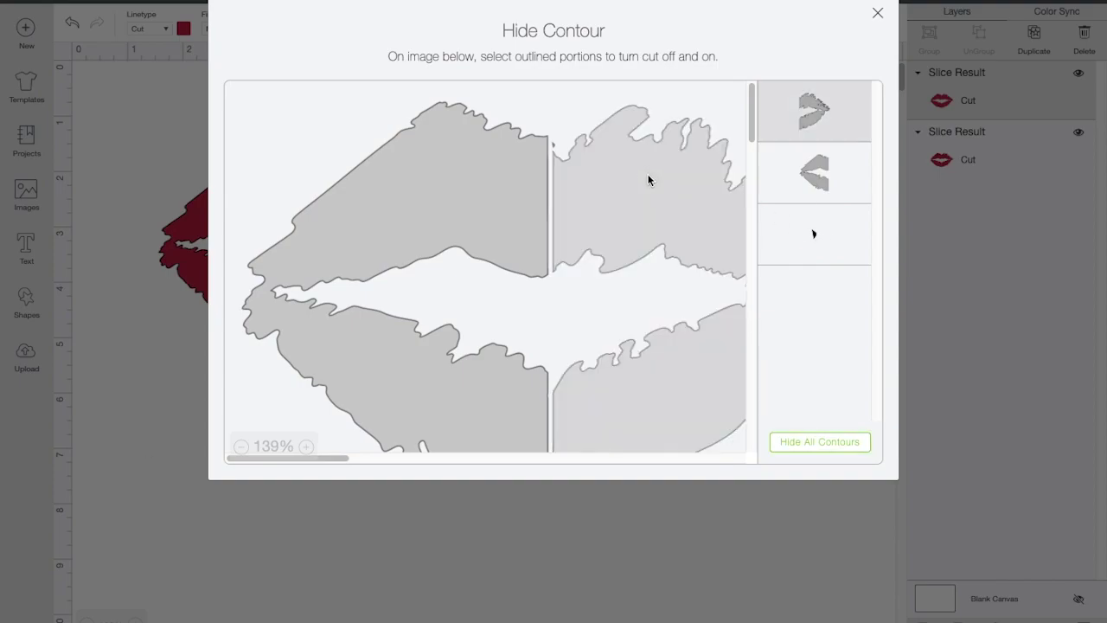
click(878, 16)
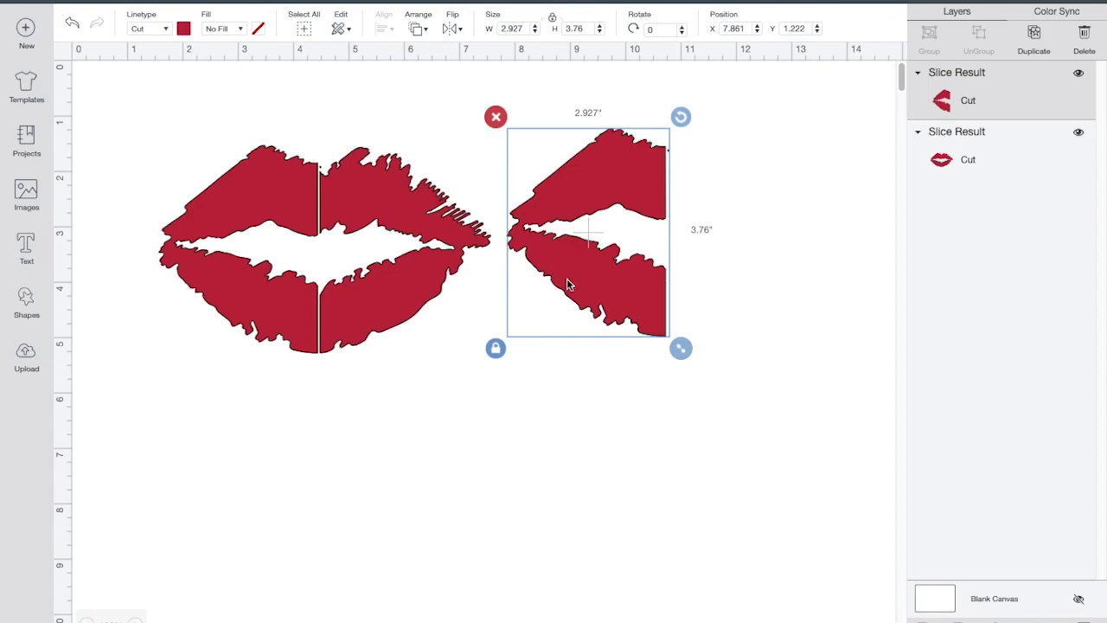
drag(570, 283, 551, 313)
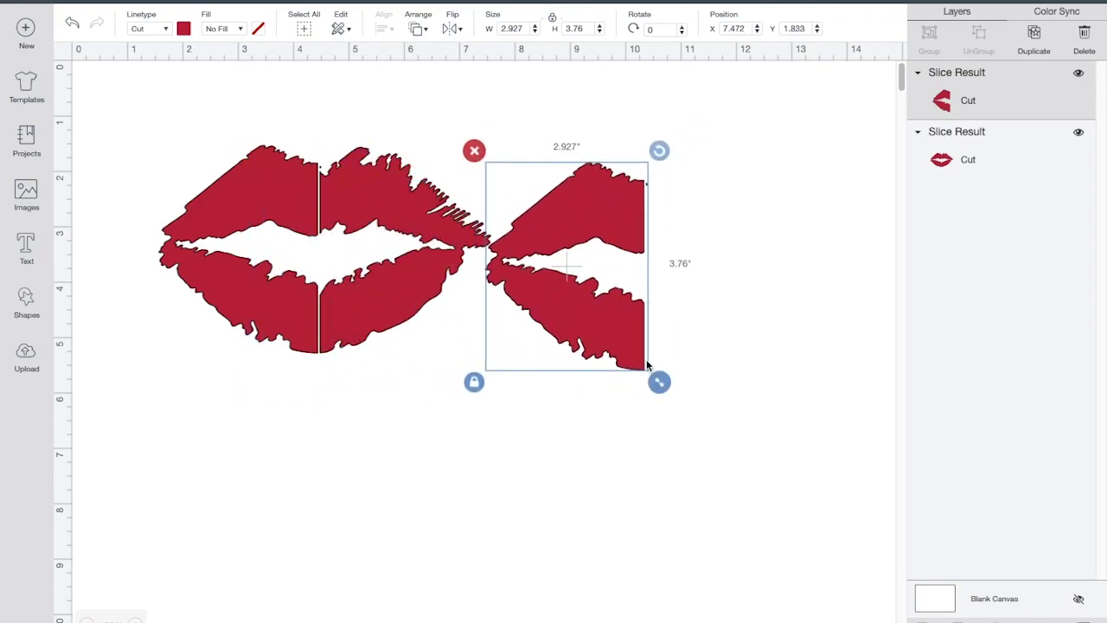
drag(600, 217, 649, 200)
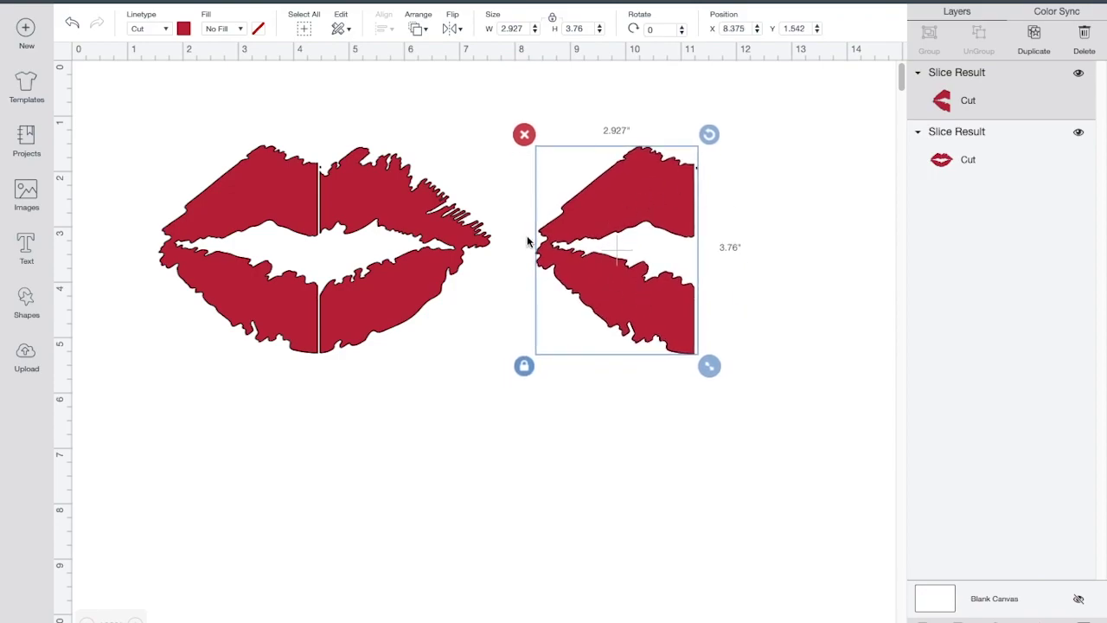
- Recolor the separate left half of the lips blue and the original full lips dark red
click(183, 28)
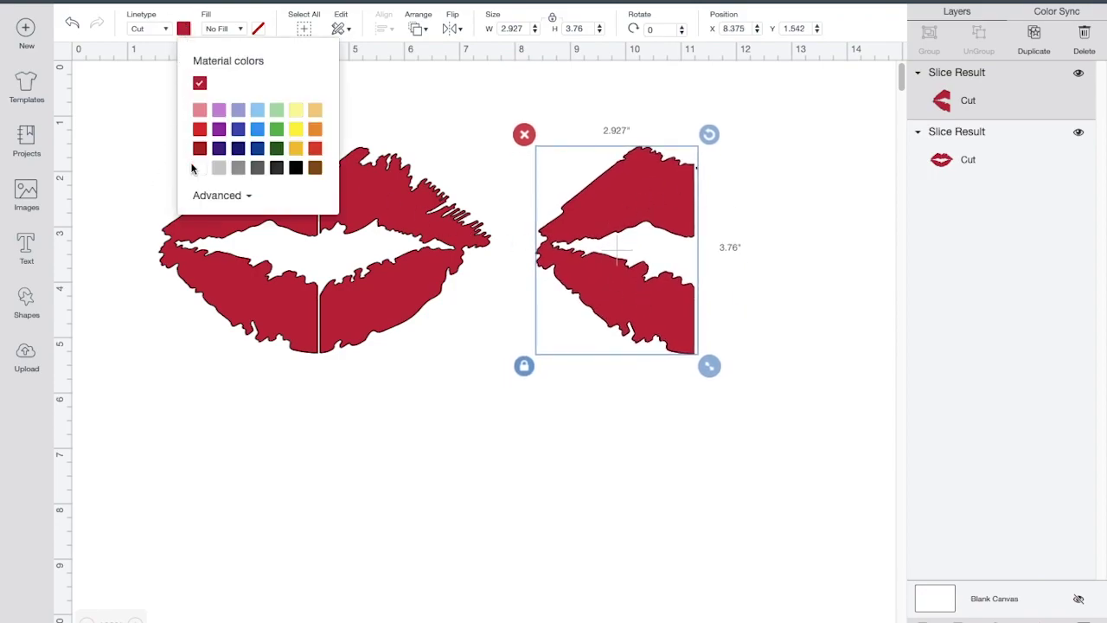
click(262, 149)
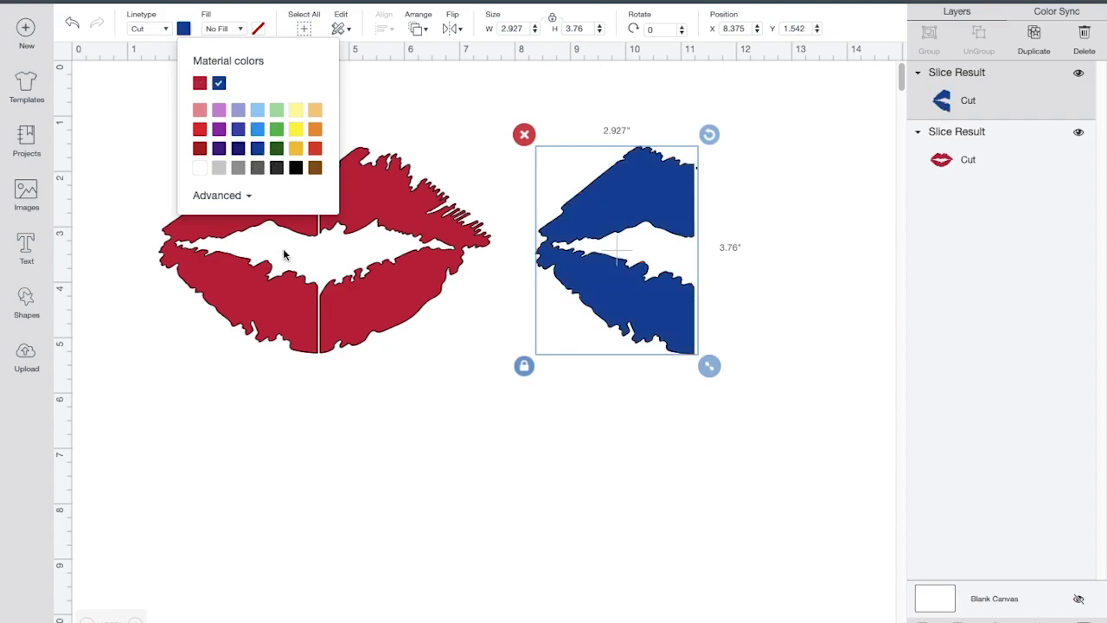
click(341, 410)
click(366, 318)
click(184, 28)
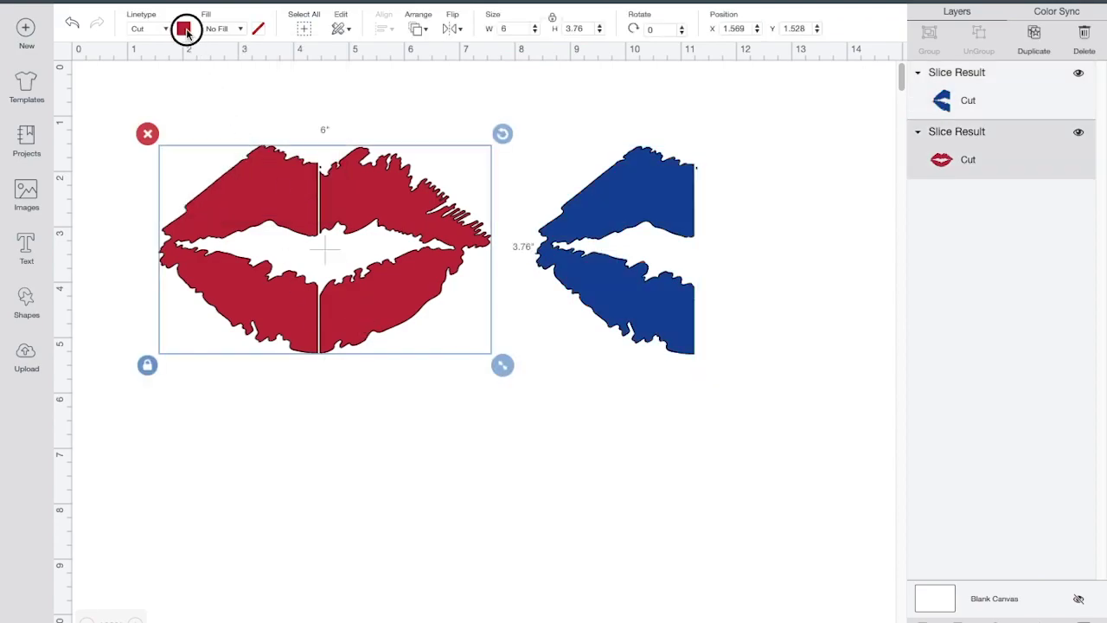
click(200, 149)
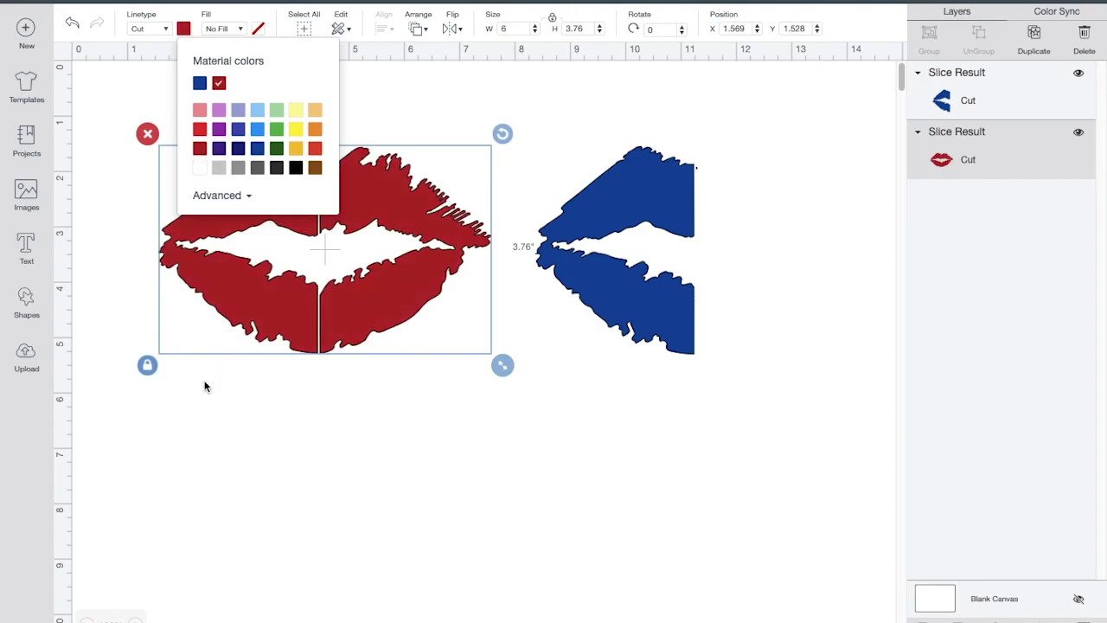
click(423, 510)
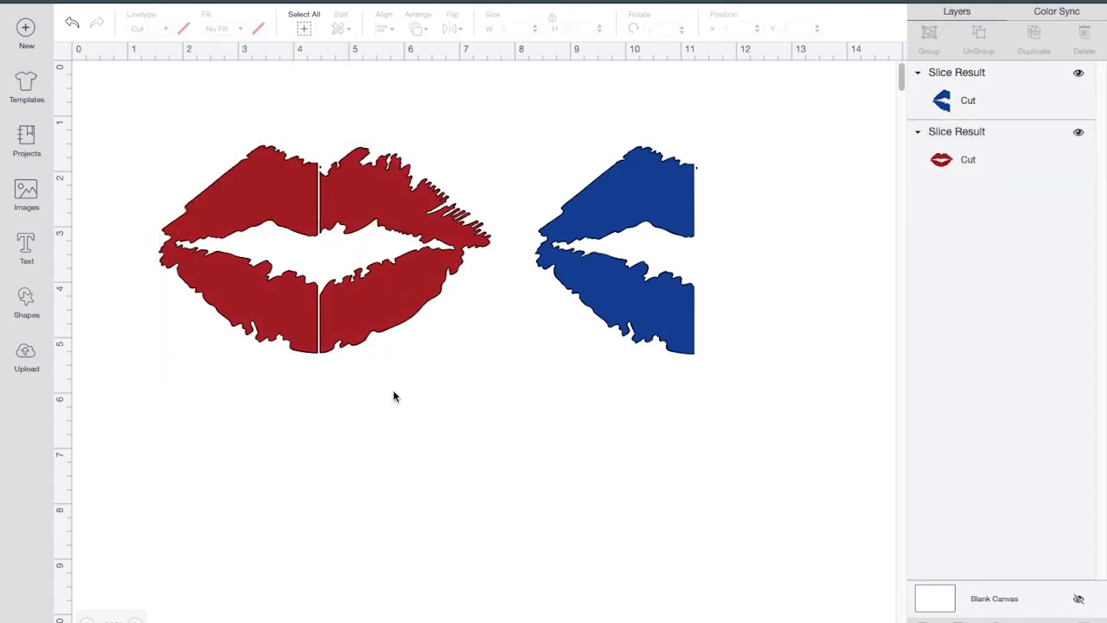
- Move the blue half farther away to about X 9.167, Y 1.569, and hide the left-half contour of the red lips
drag(615, 292, 655, 289)
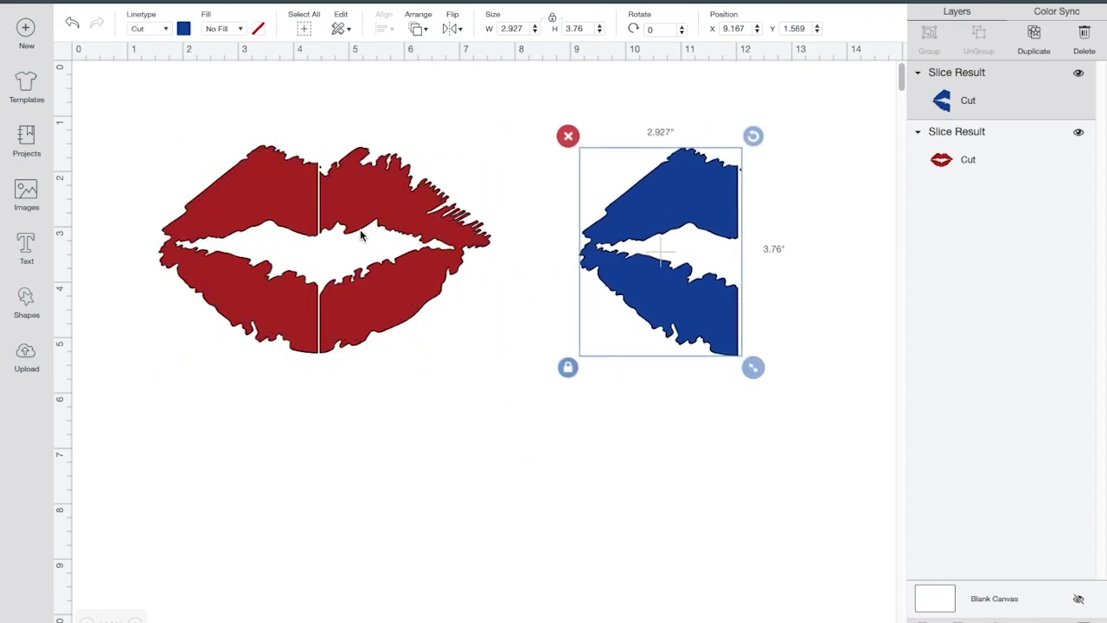
click(219, 221)
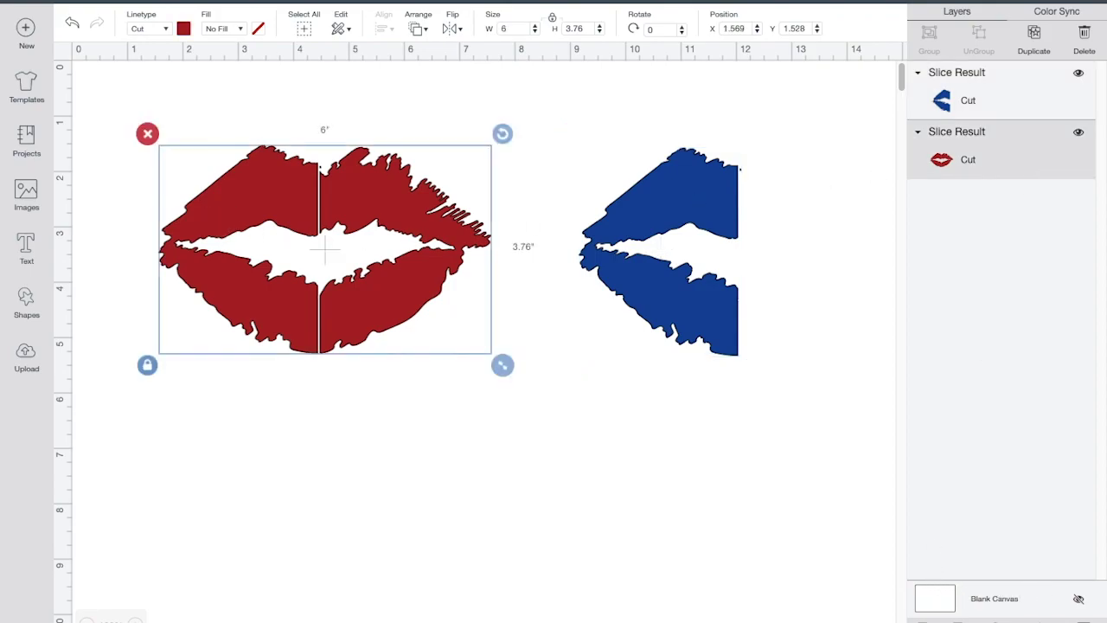
click(1072, 619)
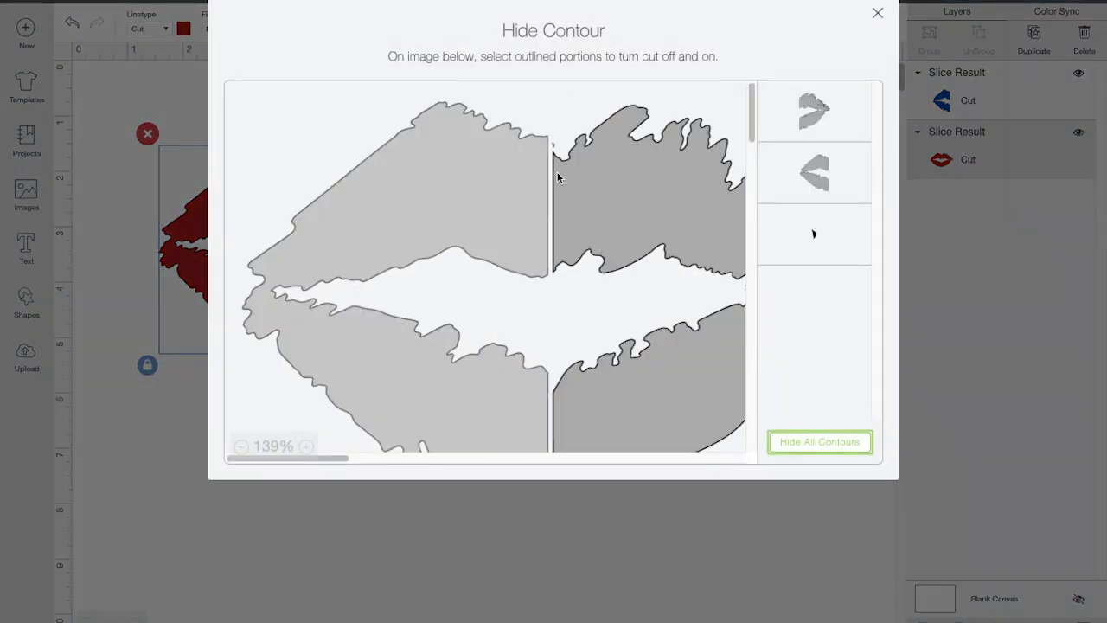
click(485, 176)
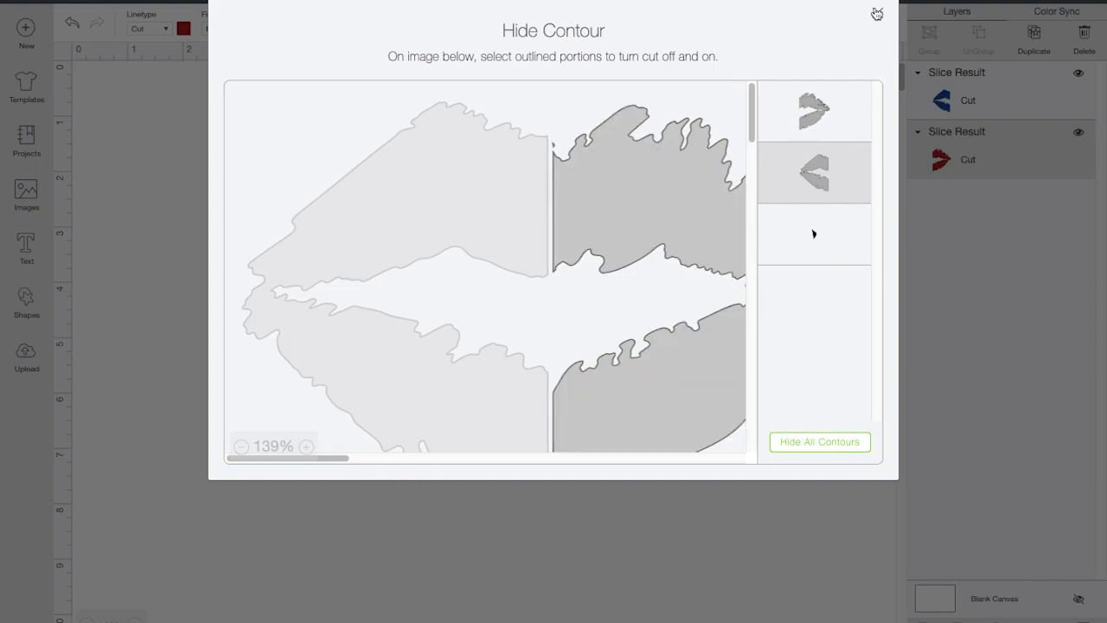
click(878, 13)
- Fit the blue left half against the red right half at about X 1.611, Y 1.518, completing the lips shape
drag(641, 292, 228, 292)
click(653, 346)
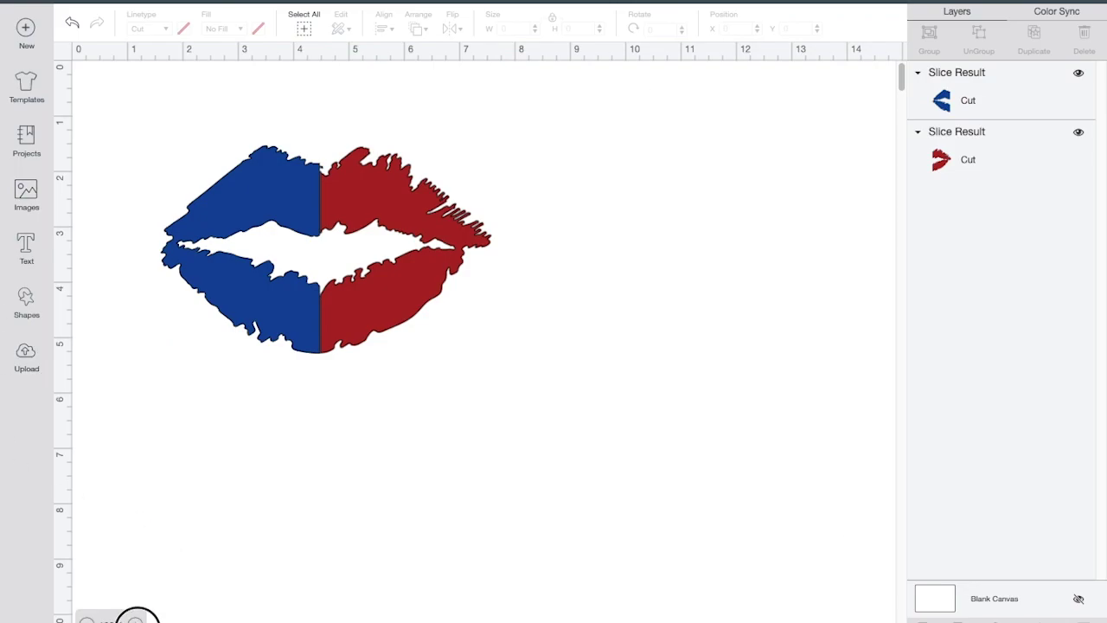
click(135, 619)
click(135, 620)
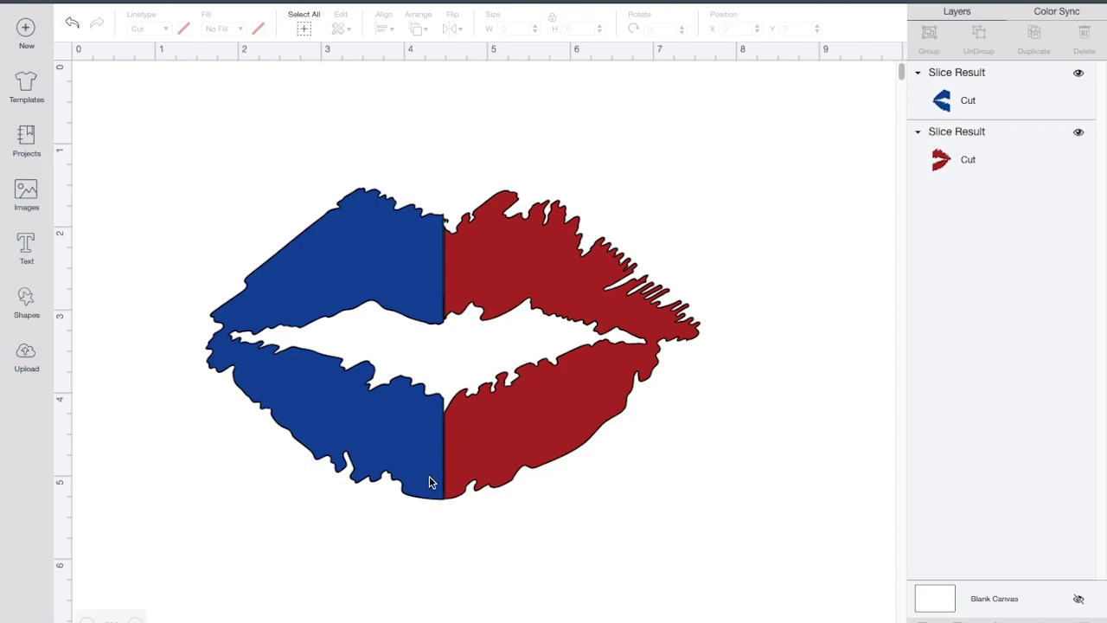
click(316, 247)
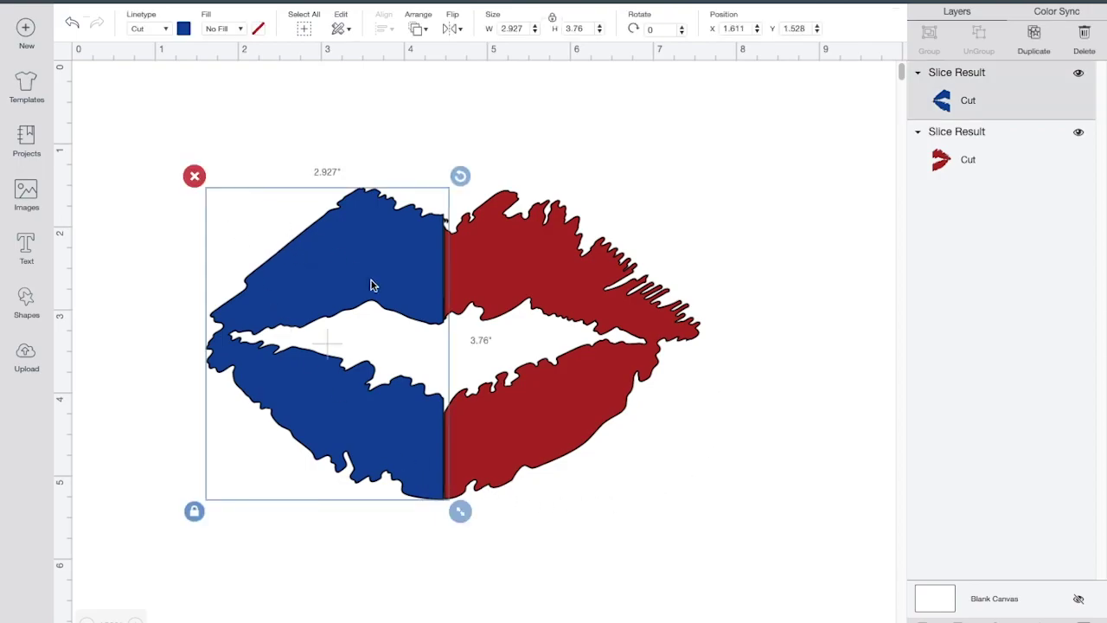
mouse_move(348, 307)
mouse_down()
mouse_move(321, 299)
mouse_move(346, 306)
mouse_up()
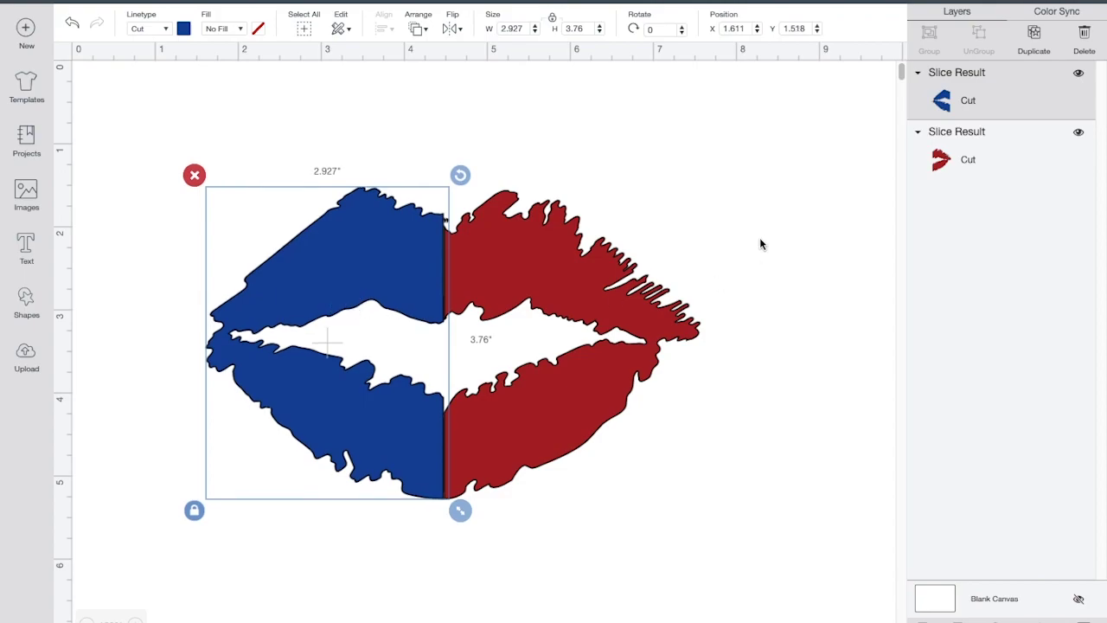
click(754, 420)
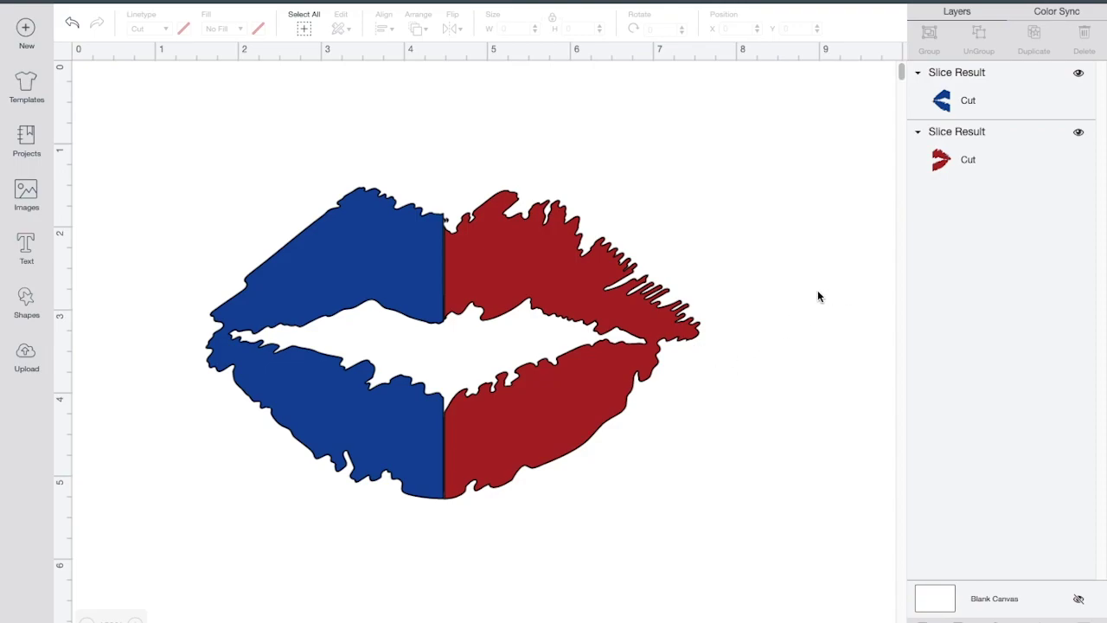
- Add a square, reshape it with unlocked proportions into a thin bar about 3.259 wide and 0.111 high, and color it white
click(25, 300)
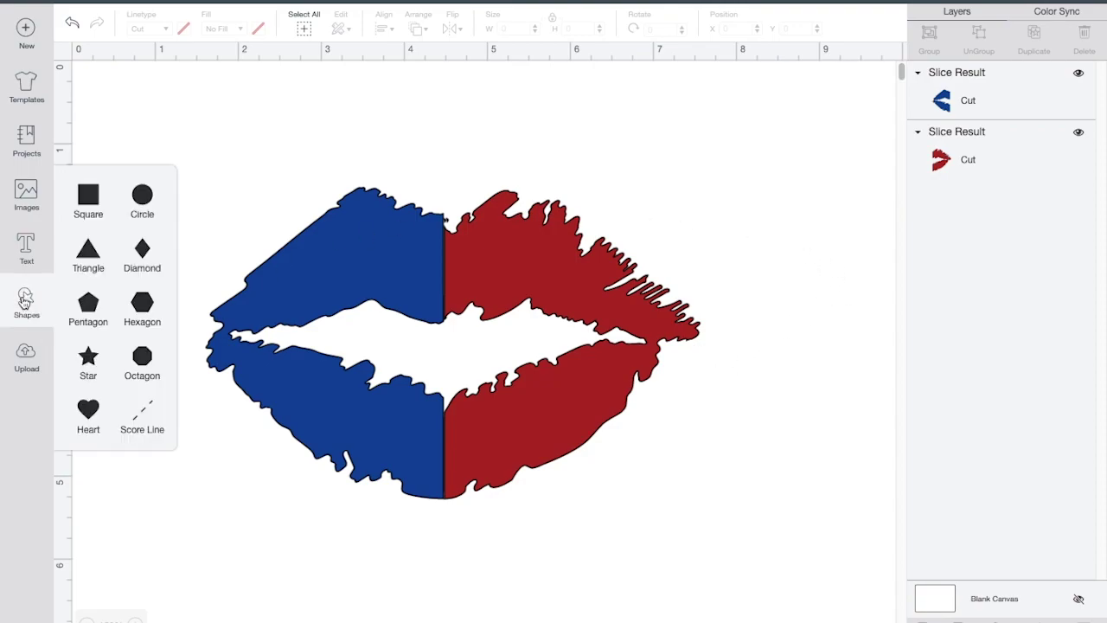
click(87, 195)
drag(432, 445, 741, 360)
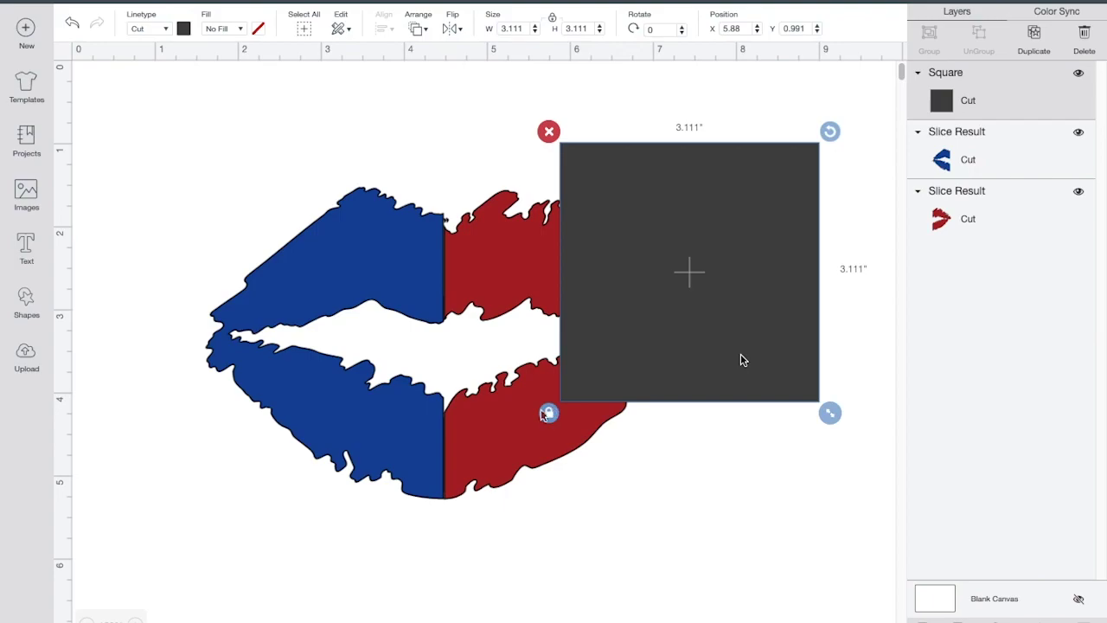
click(548, 414)
mouse_move(835, 421)
mouse_down()
mouse_move(850, 317)
mouse_move(847, 169)
mouse_up()
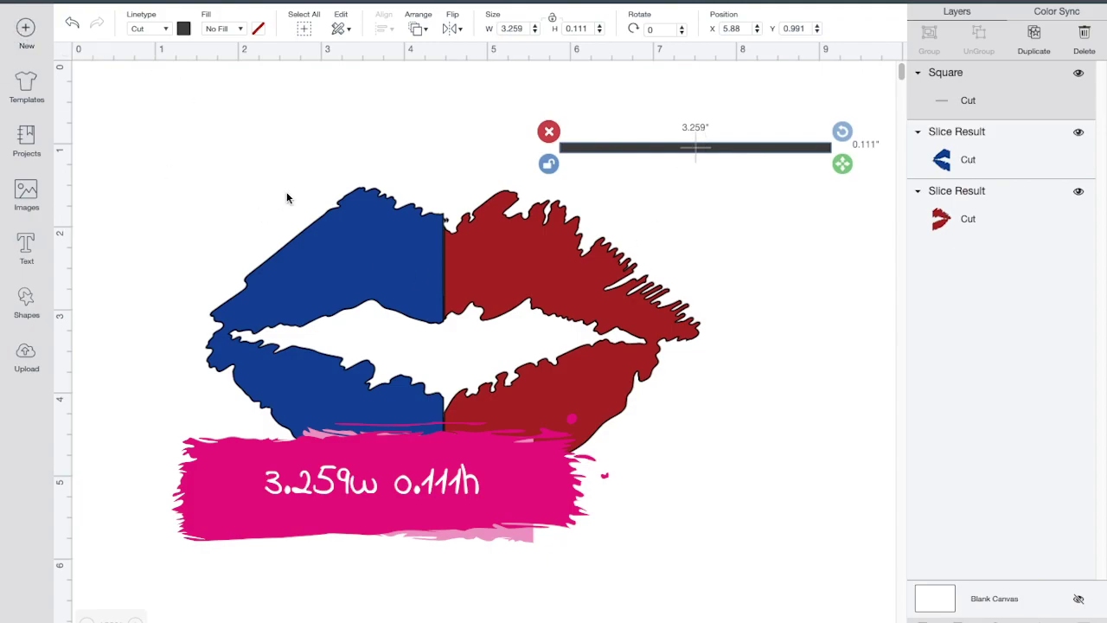
click(184, 28)
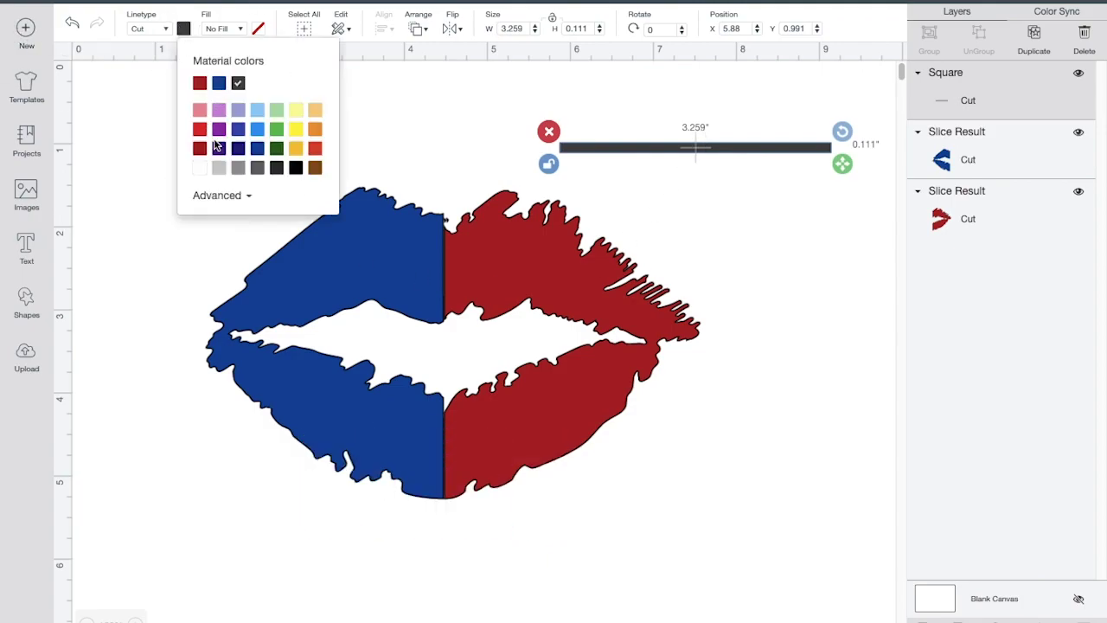
click(201, 169)
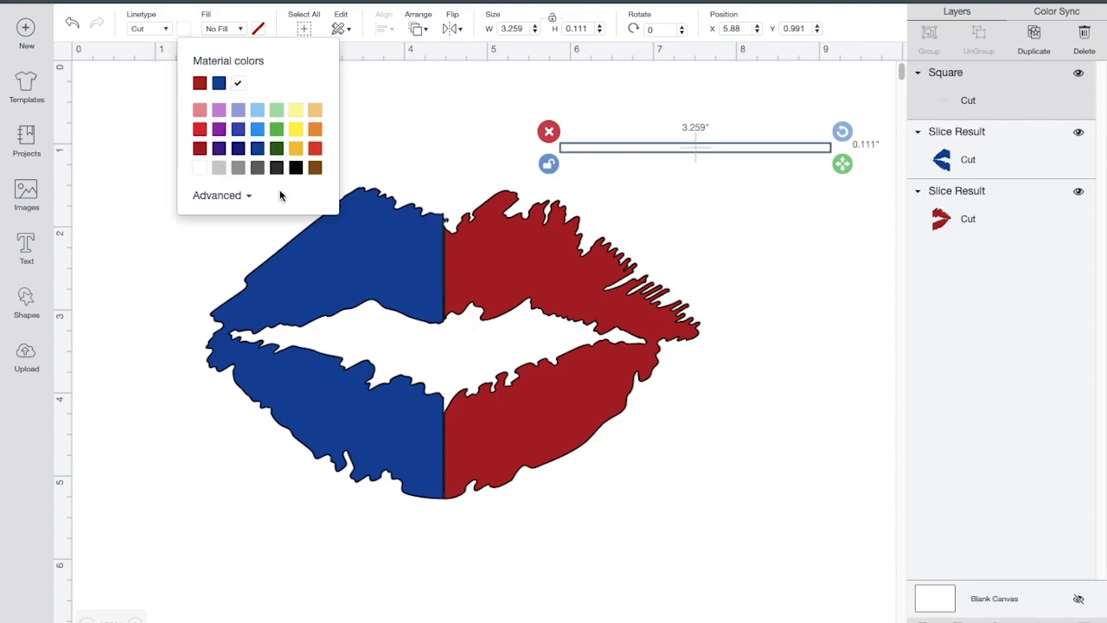
- Show the canvas gridlines and place the white bar across the upper red lip at about X 4.463, Y 2.12
drag(647, 149, 528, 243)
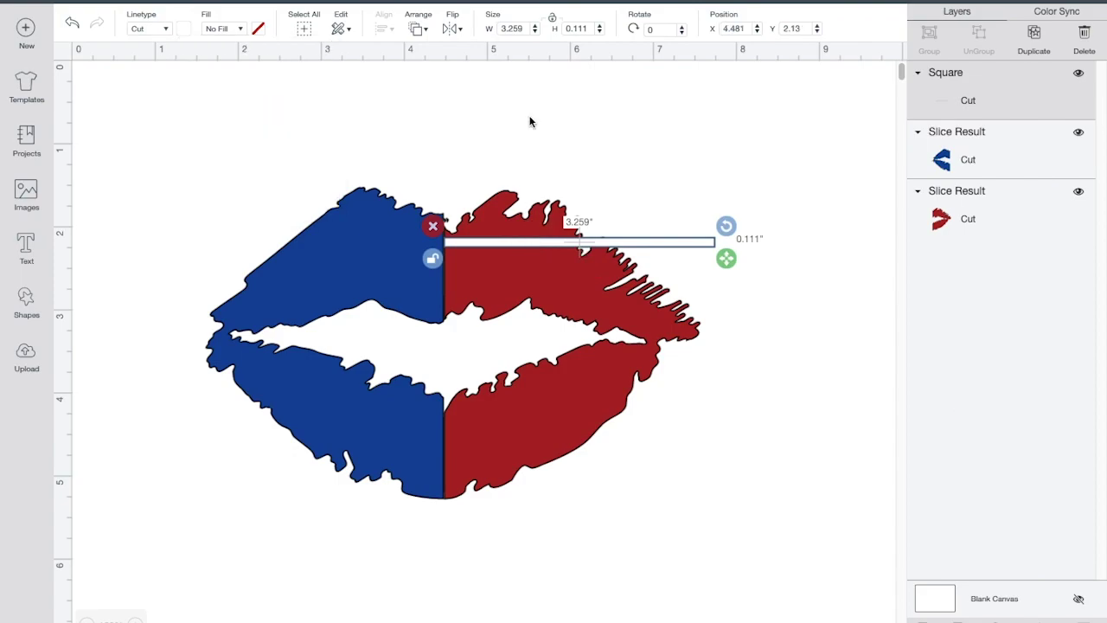
click(62, 54)
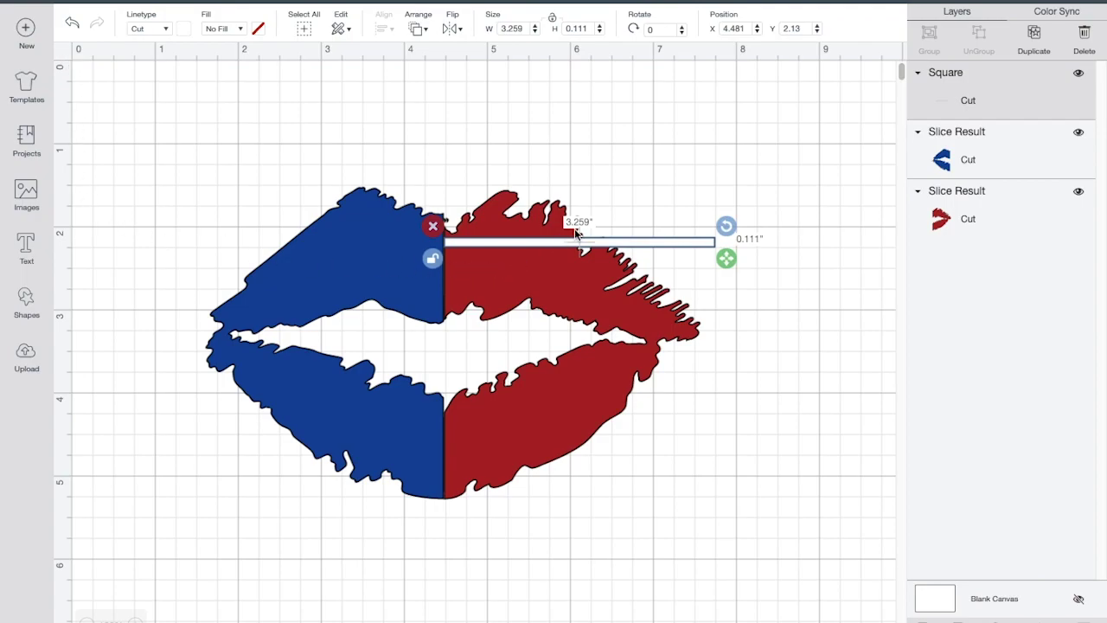
drag(600, 247, 598, 223)
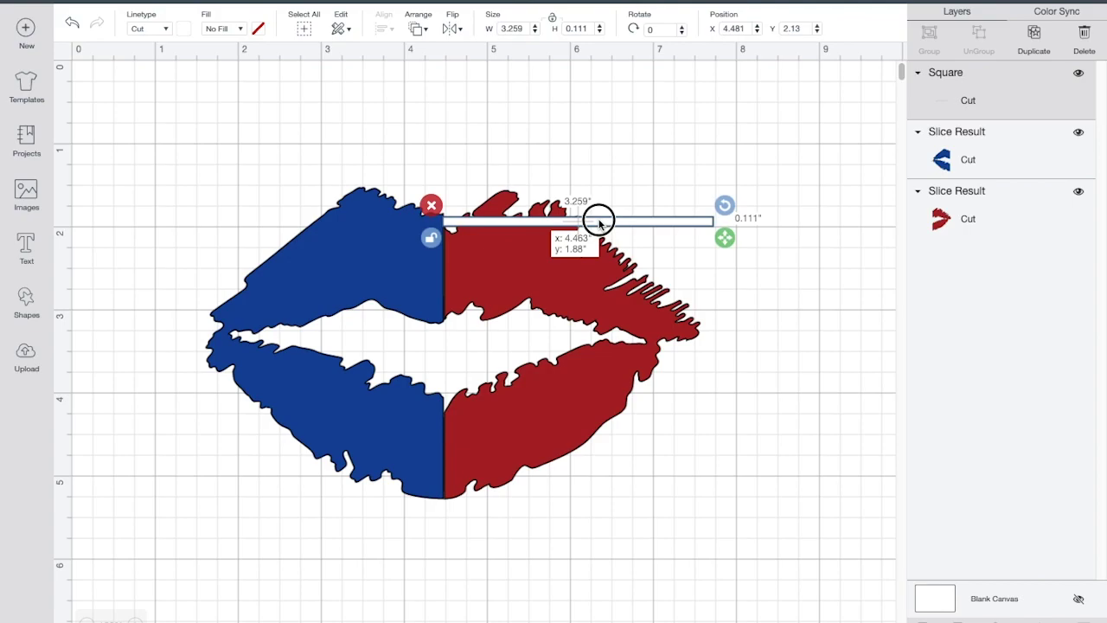
drag(599, 223, 599, 246)
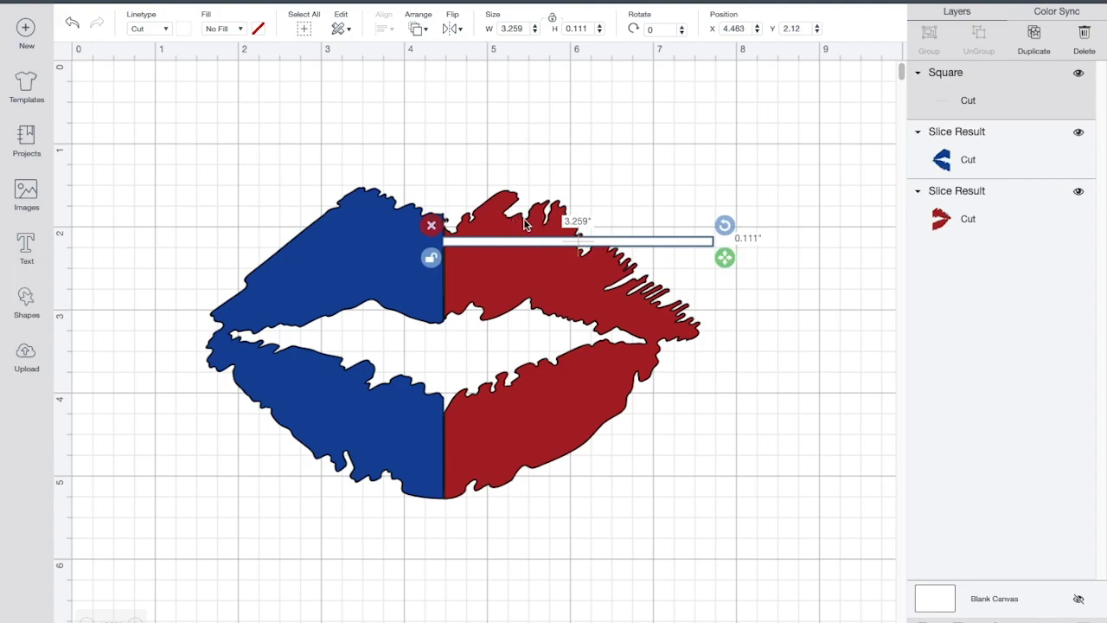
click(547, 129)
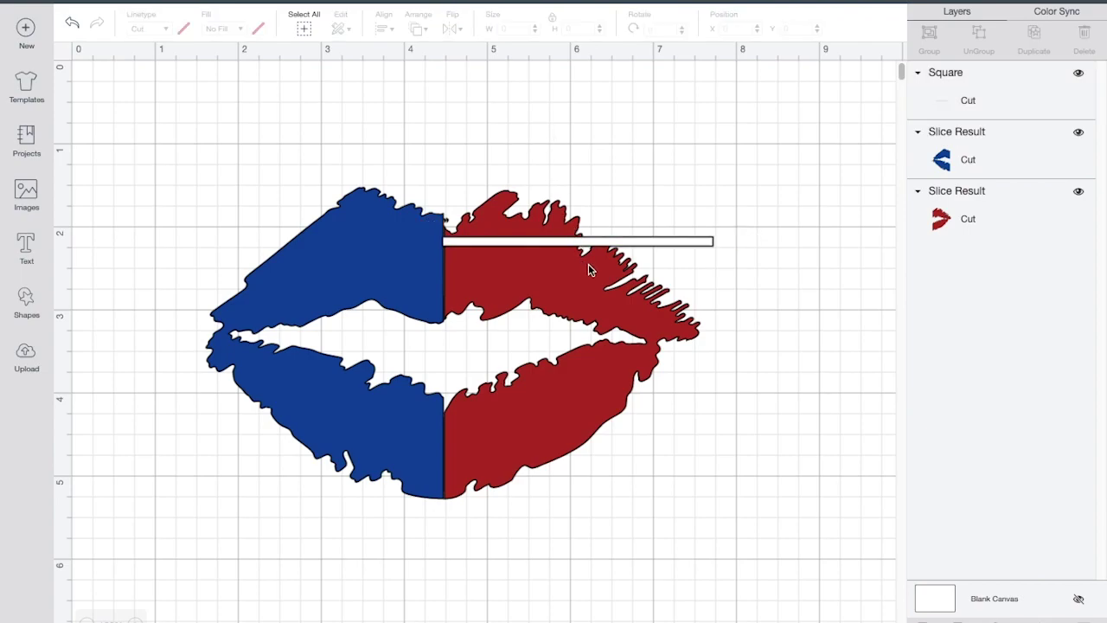
- Duplicate the white bar three times and stack the copies below it at about Y 2.398, 2.648 and 2.87
click(611, 242)
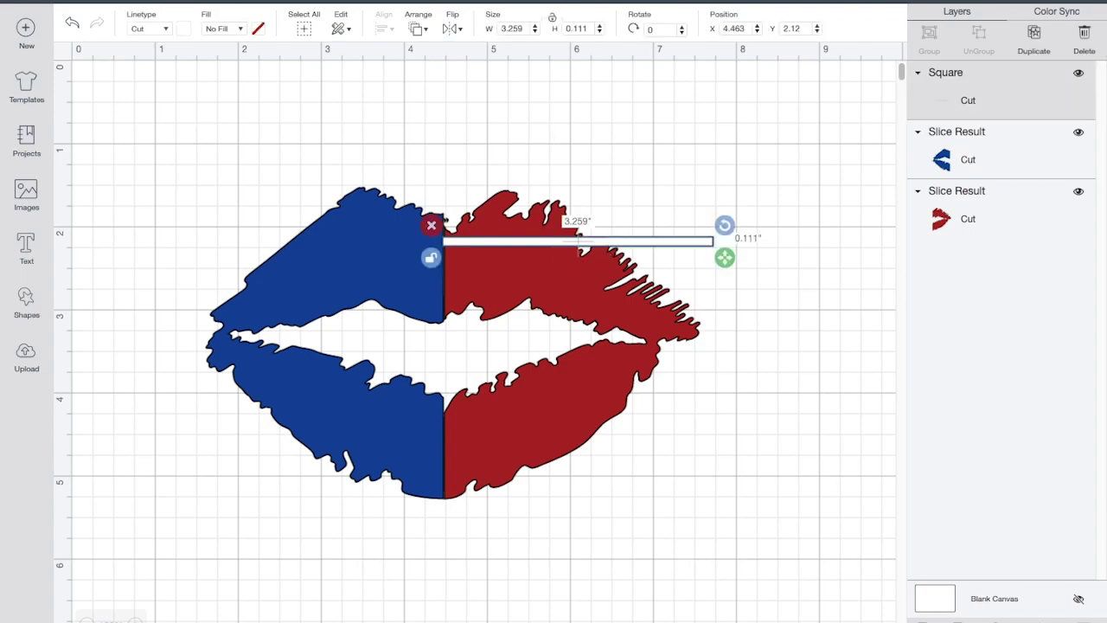
click(1035, 34)
drag(630, 292, 591, 272)
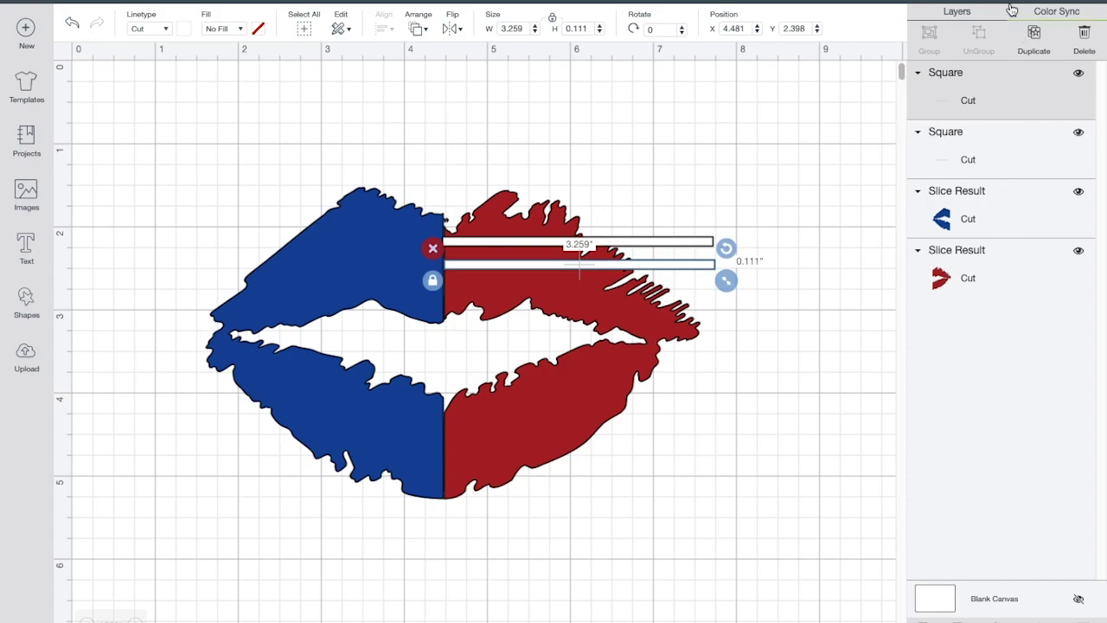
click(1039, 35)
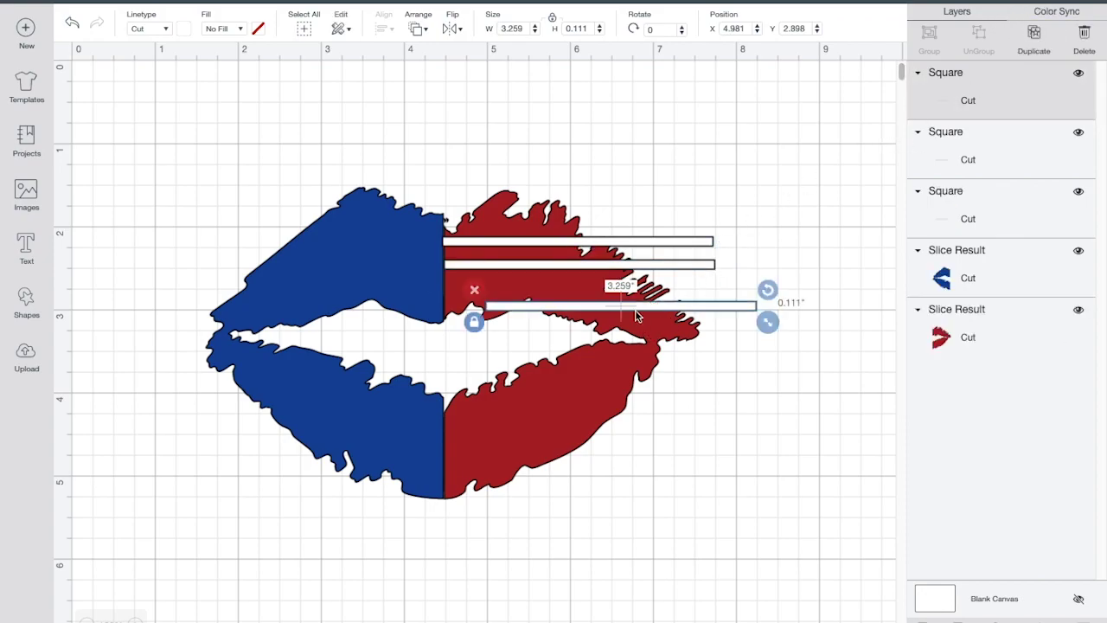
drag(622, 305, 580, 284)
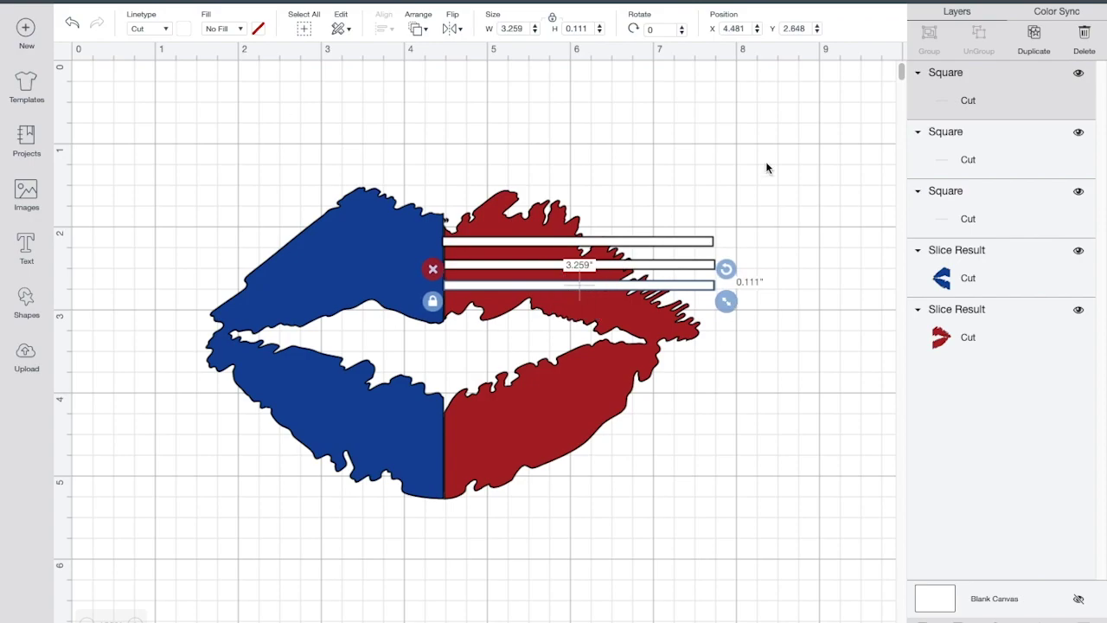
click(1038, 36)
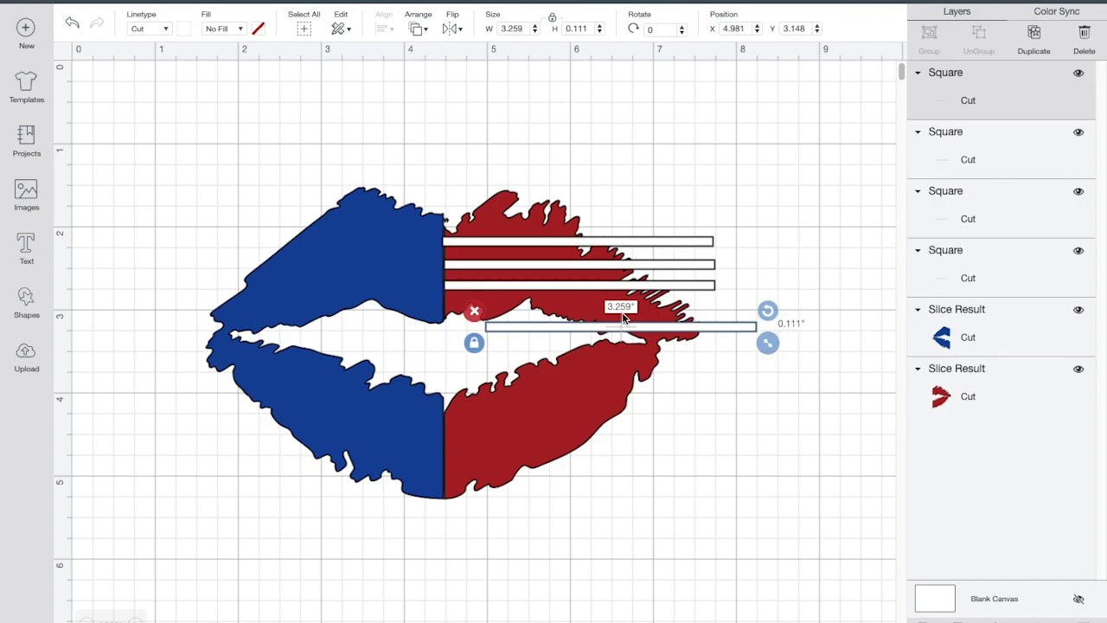
drag(603, 329, 558, 307)
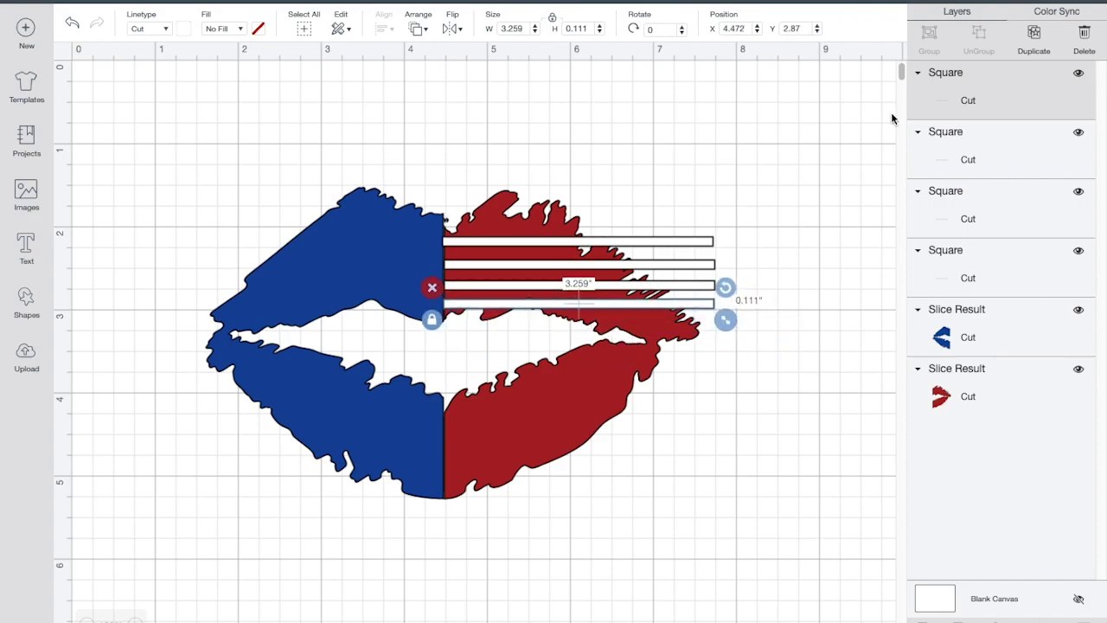
- Duplicate four more white bars and stack them at even spacing across the mouth opening of the red half
click(1033, 37)
drag(626, 353, 588, 337)
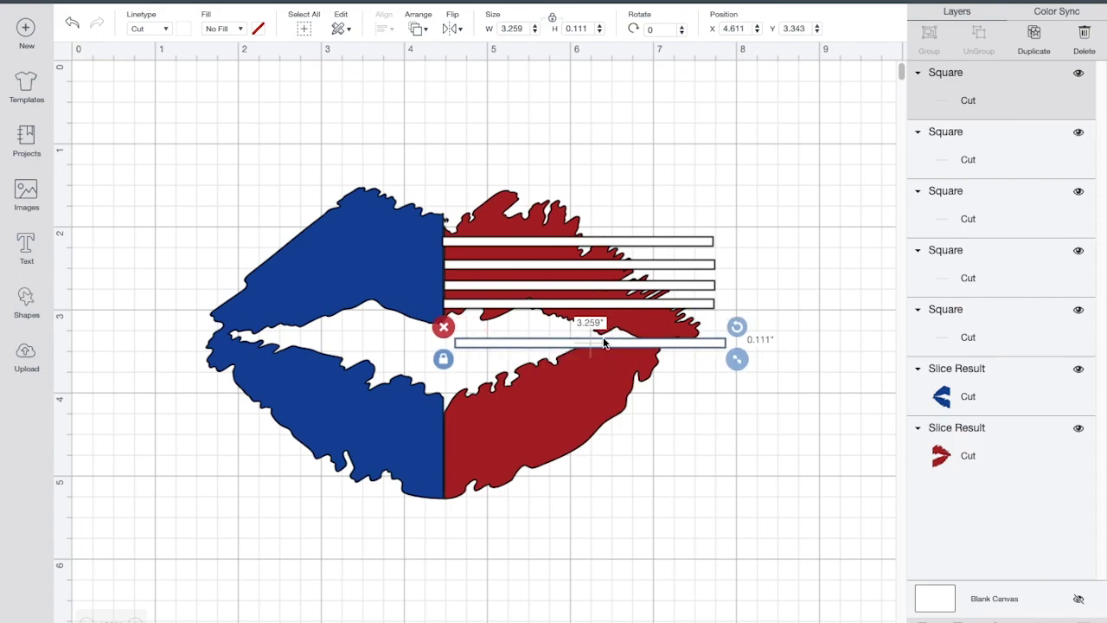
click(489, 353)
drag(488, 342, 483, 326)
key(ctrl+d)
drag(569, 365, 526, 346)
key(ctrl+d)
drag(613, 392, 581, 391)
key(ctrl+d)
- Duplicate another four white bars and stack them down the lower red lip to about its bottom edge
click(1034, 36)
drag(581, 433, 531, 413)
click(1044, 43)
drag(637, 453, 603, 430)
click(1038, 39)
drag(575, 469, 539, 447)
click(1034, 36)
drag(525, 484, 499, 472)
click(797, 207)
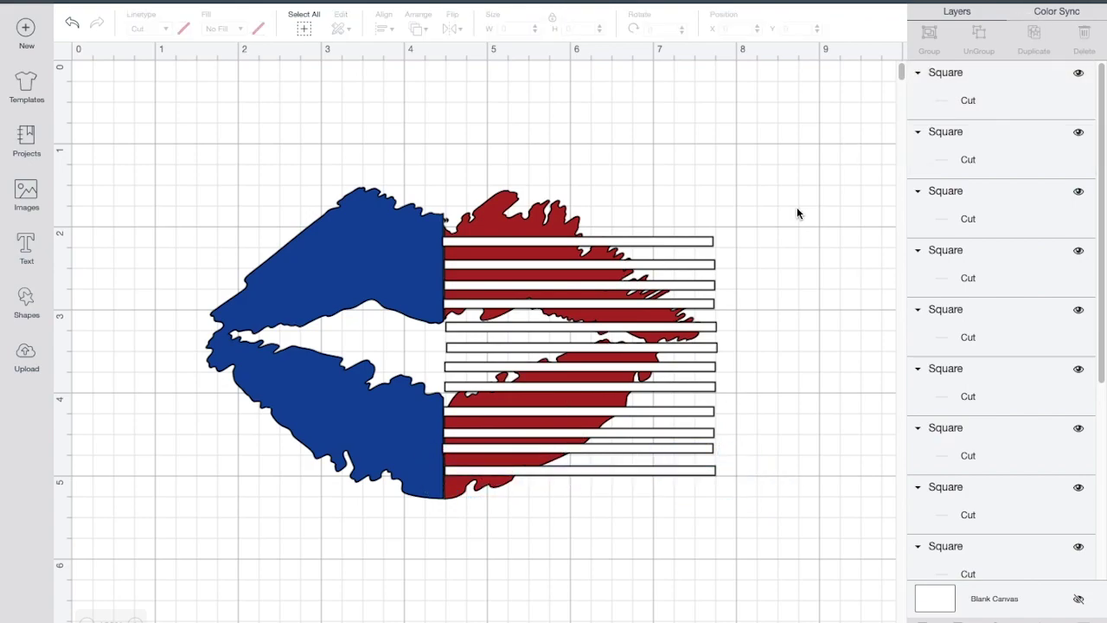
- Select all twelve white bars and weld them into one shape
click(932, 74)
scroll(1003, 259, down, 5)
shift+click(998, 415)
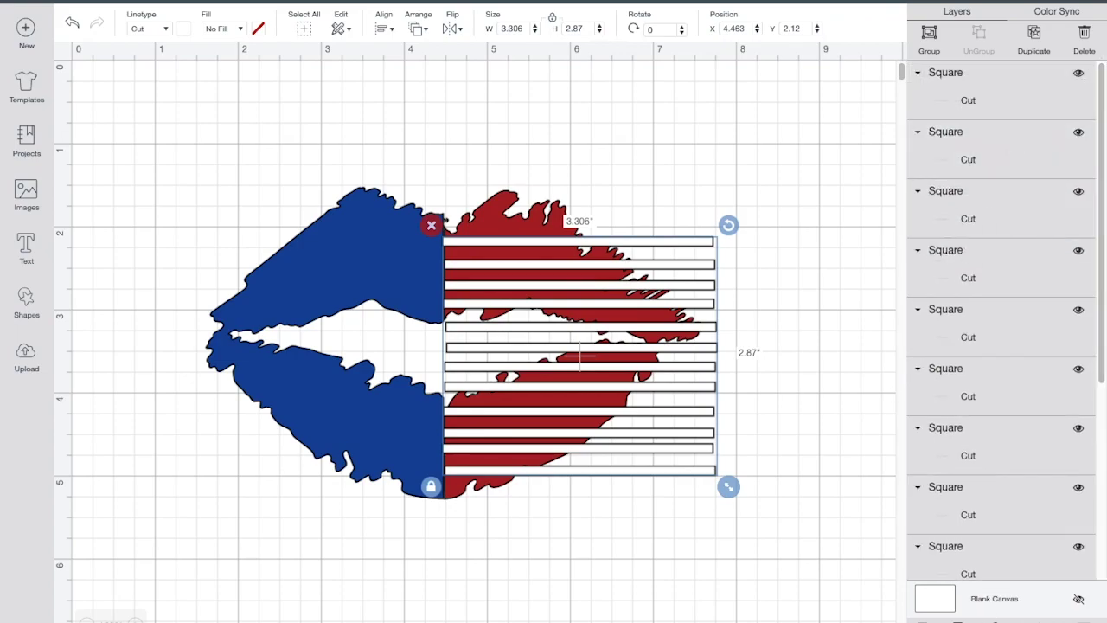
click(941, 610)
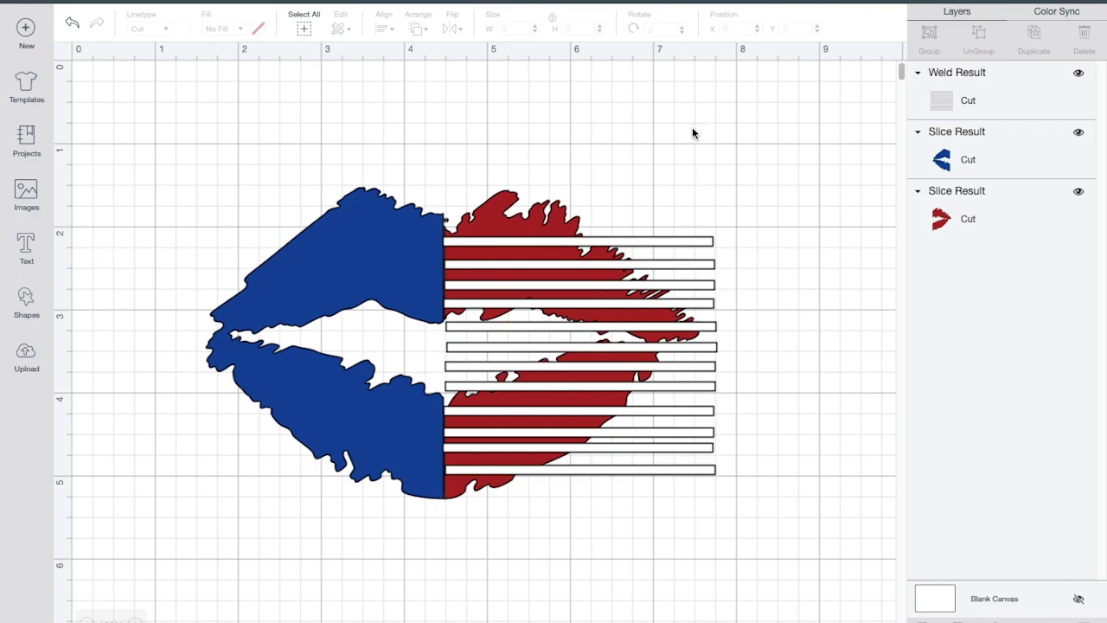
- Slice the welded white bars out of the red half of the lips
click(977, 219)
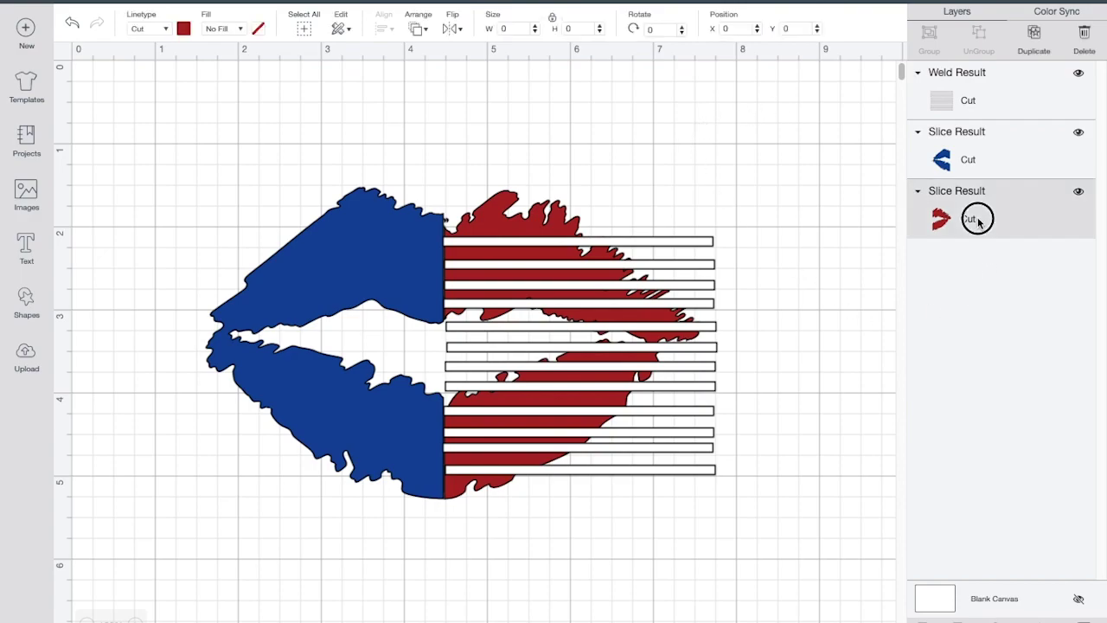
shift+click(995, 98)
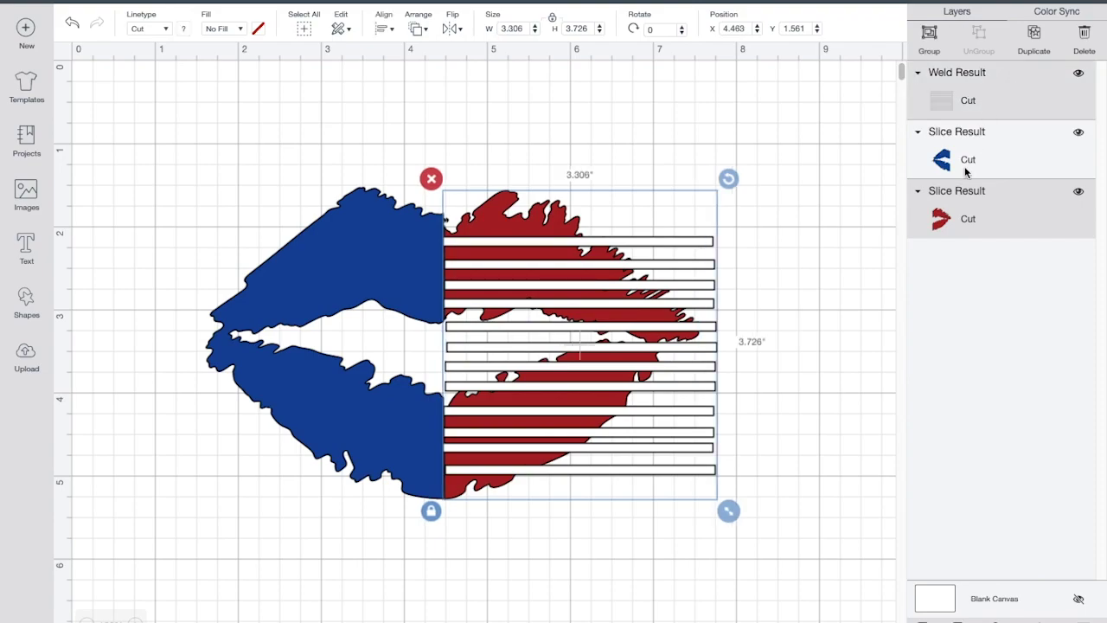
click(927, 616)
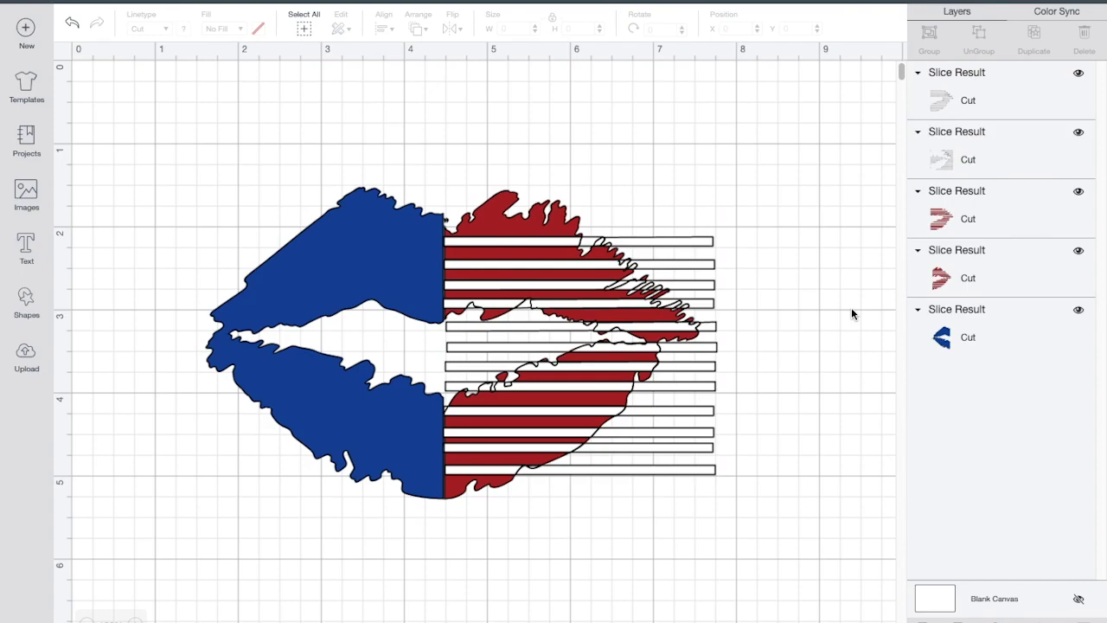
- Delete the three leftover slice pieces: the white overlap, the red overlap and the remaining white bars
click(1057, 84)
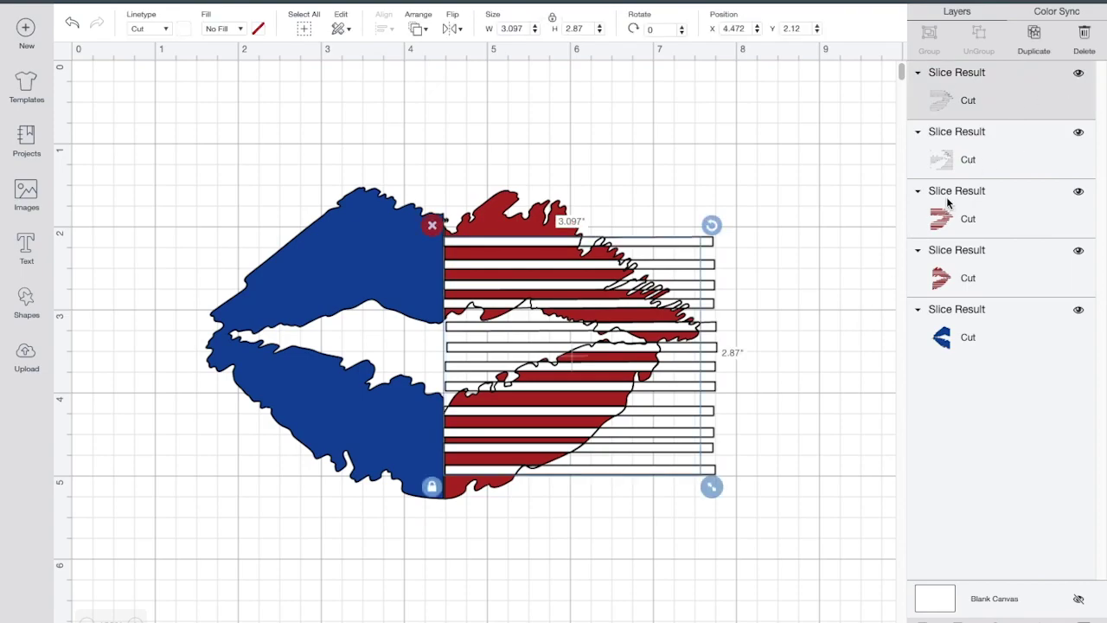
click(1085, 39)
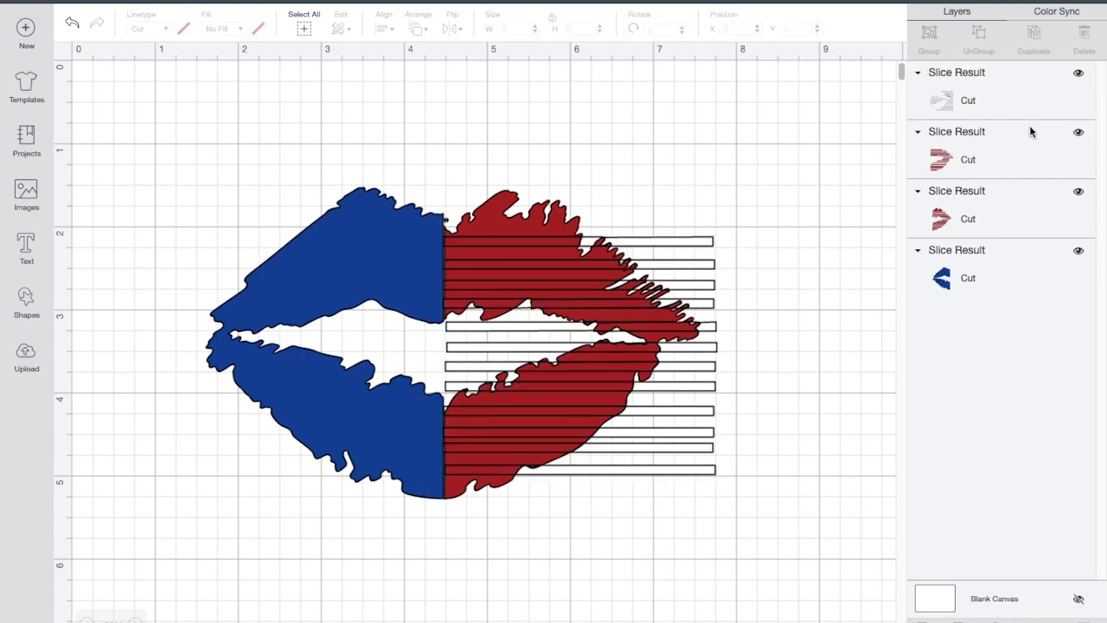
click(997, 153)
click(1083, 39)
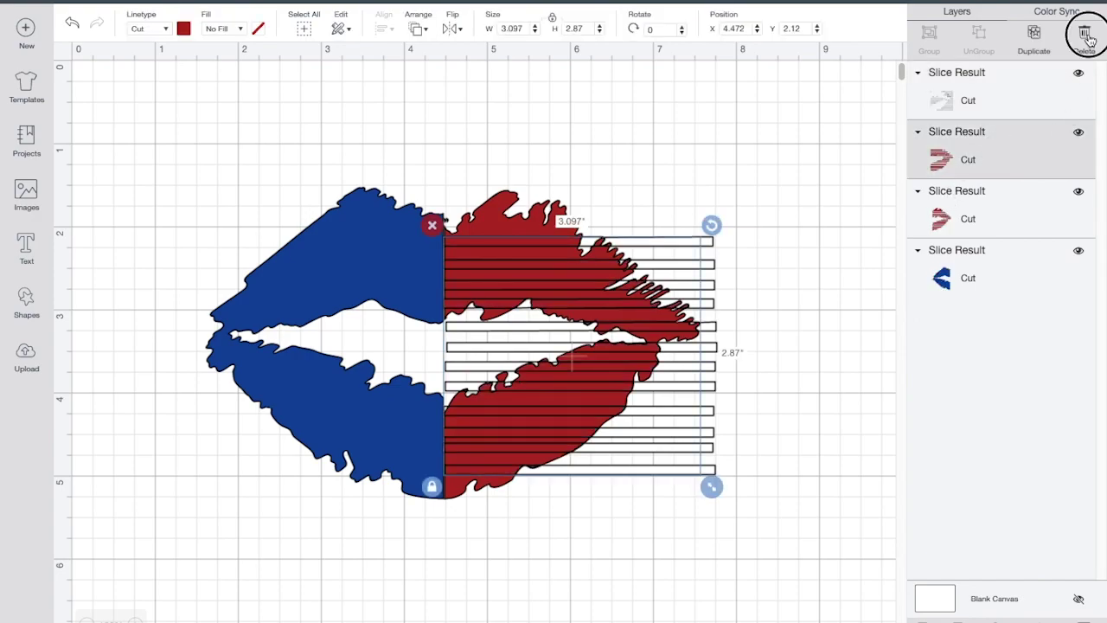
click(992, 100)
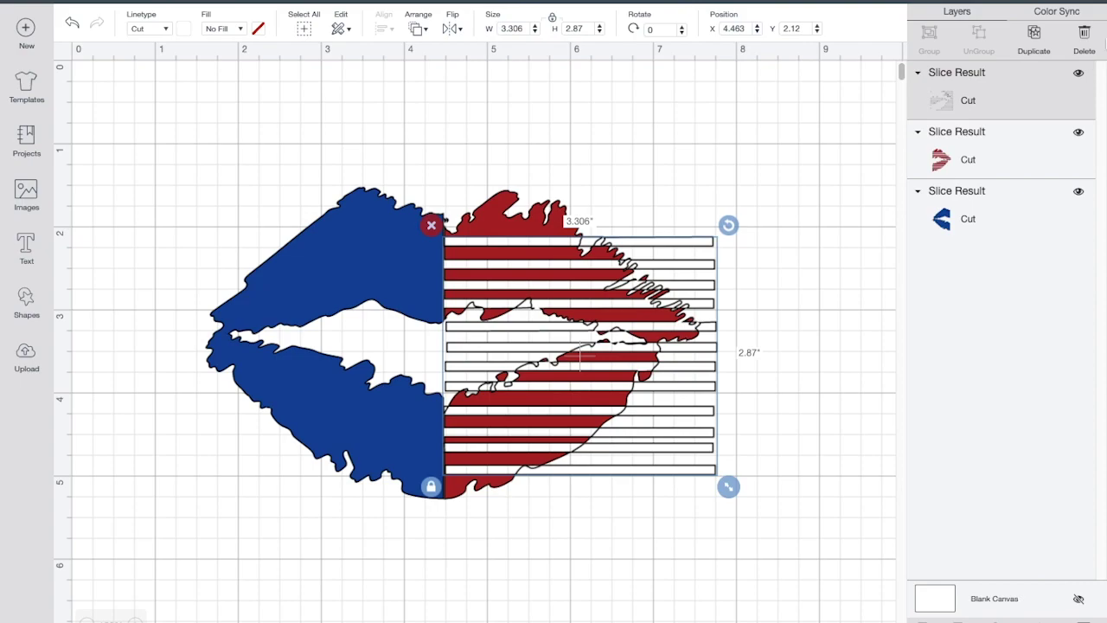
click(1085, 39)
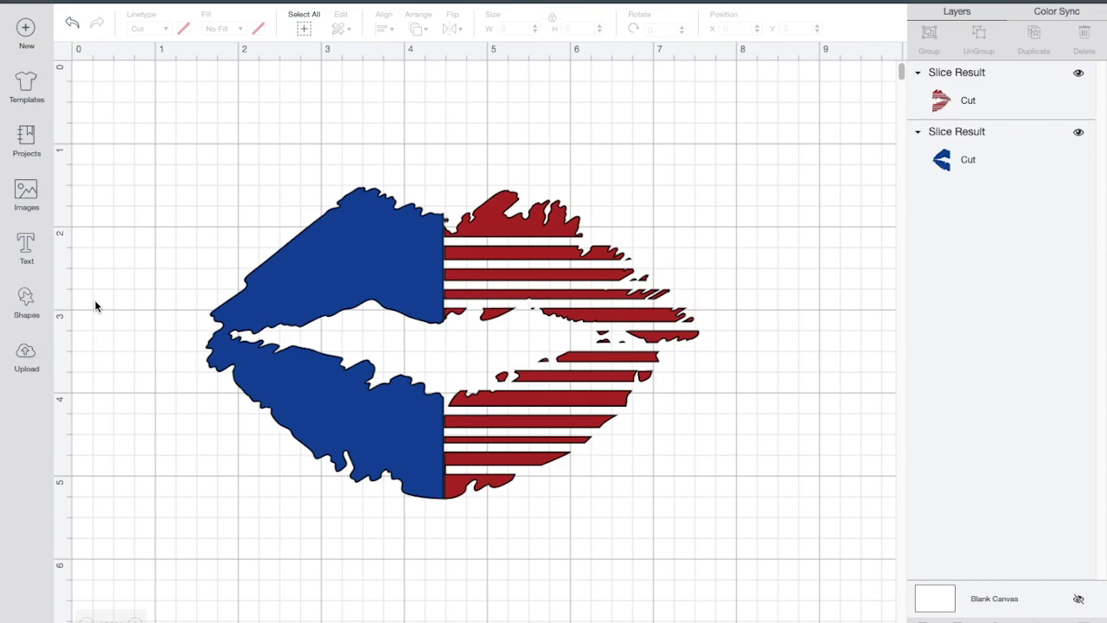
- Insert a star, scale it to 0.539 wide by 0.513 high and place it in the upper blue lip's left corner at about X 1.981, Y 2.676
click(23, 300)
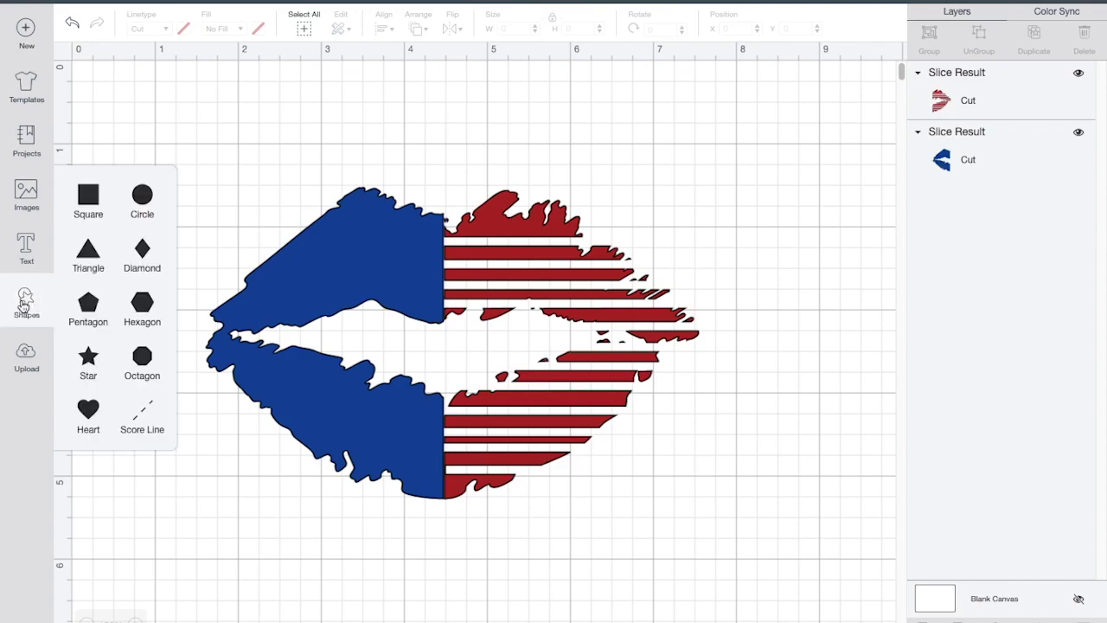
click(83, 362)
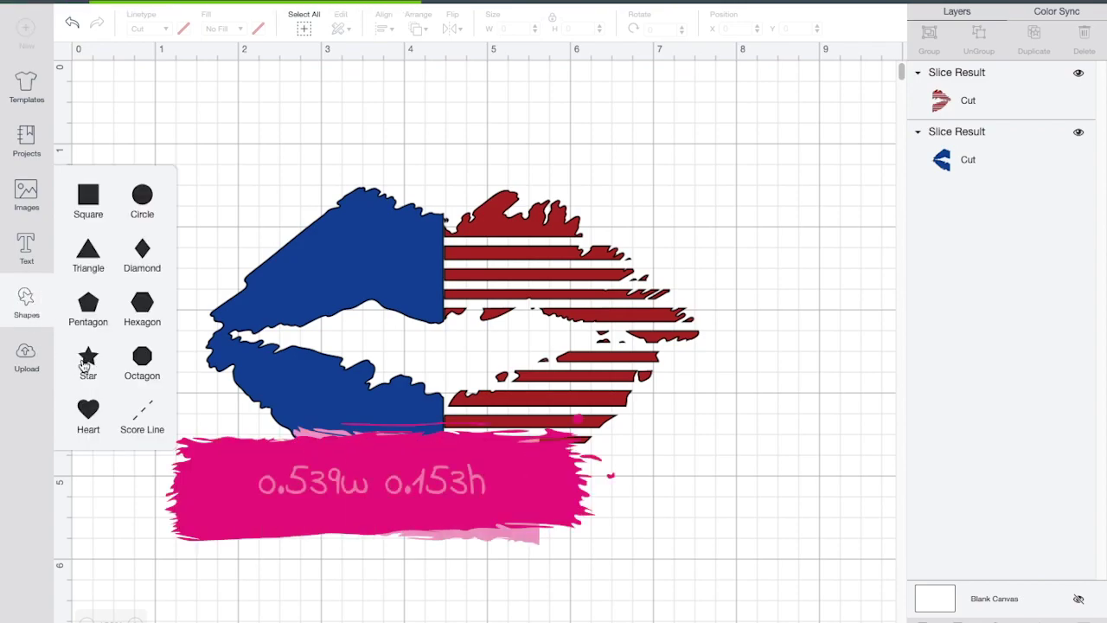
drag(441, 396, 404, 202)
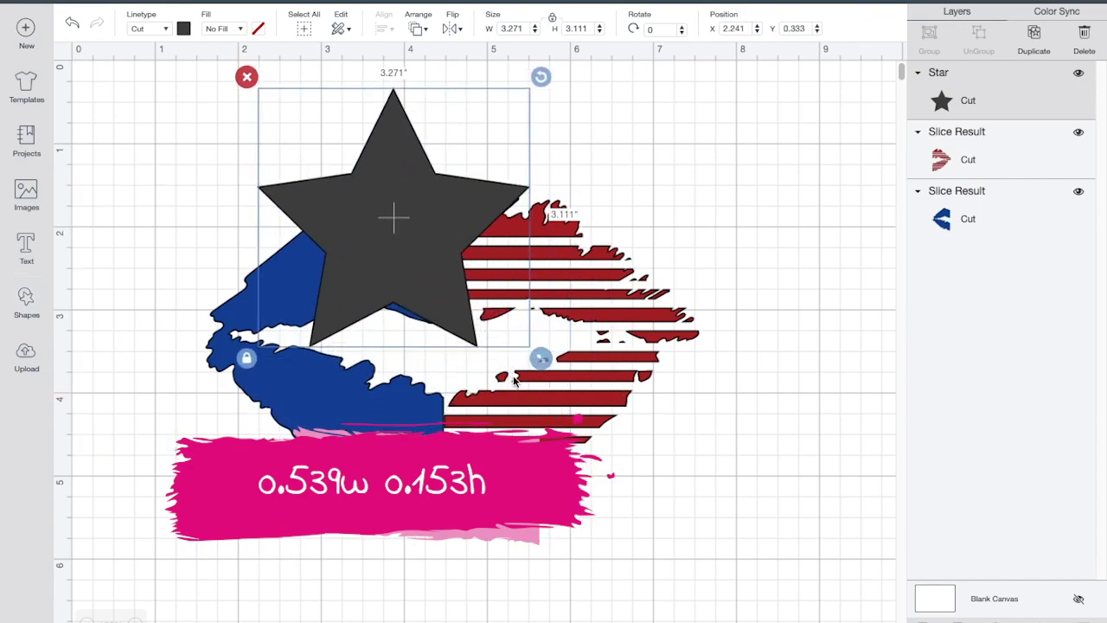
drag(540, 362, 302, 286)
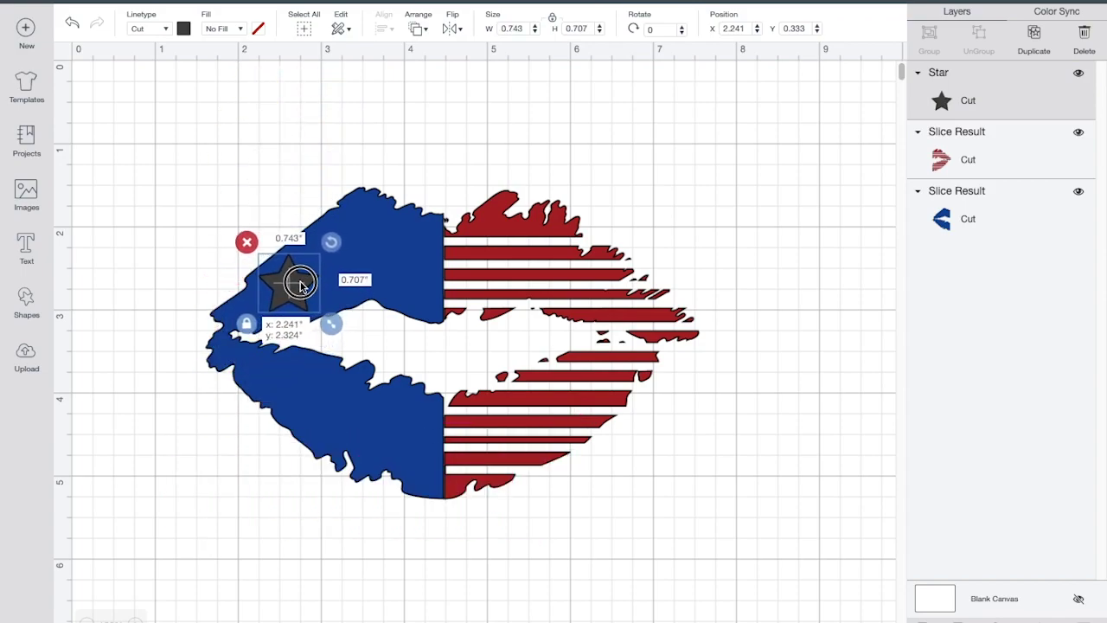
drag(331, 323, 286, 292)
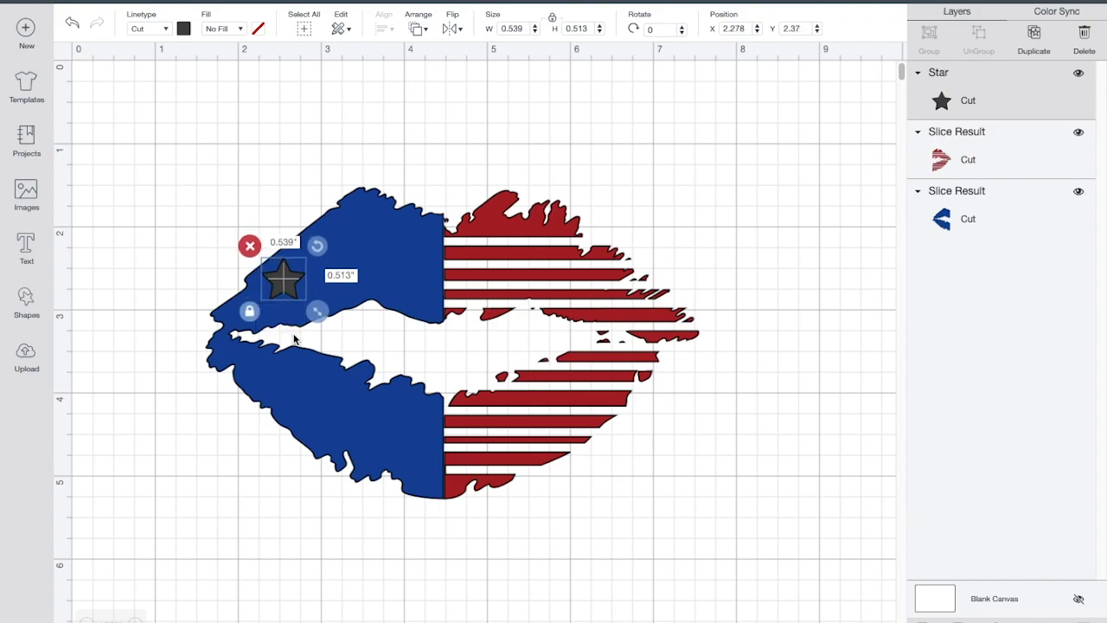
drag(281, 305, 269, 315)
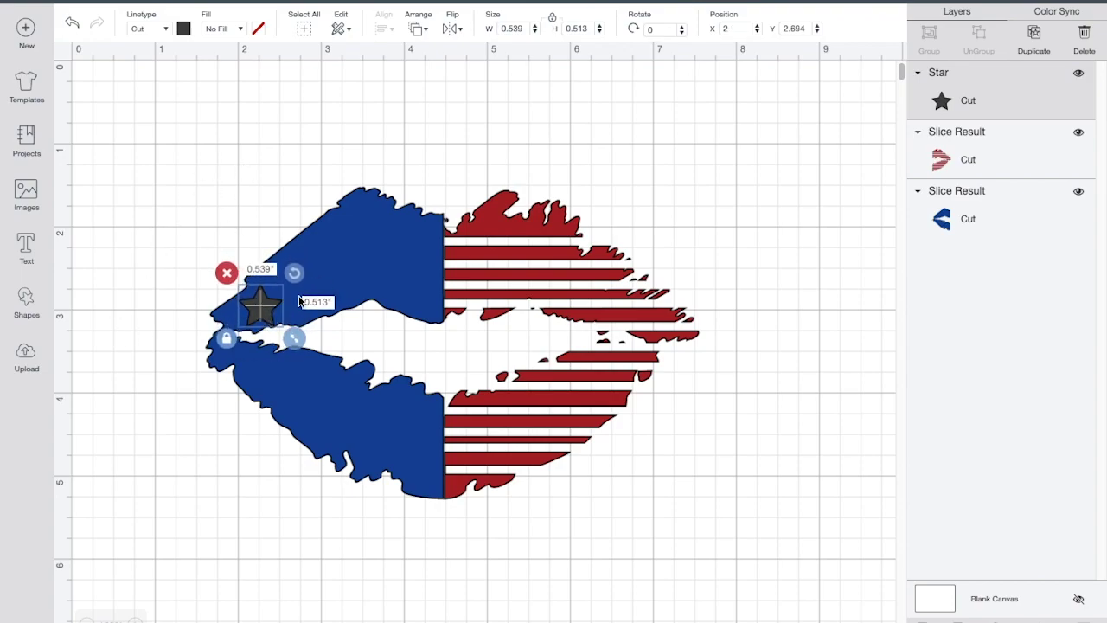
drag(260, 306, 258, 304)
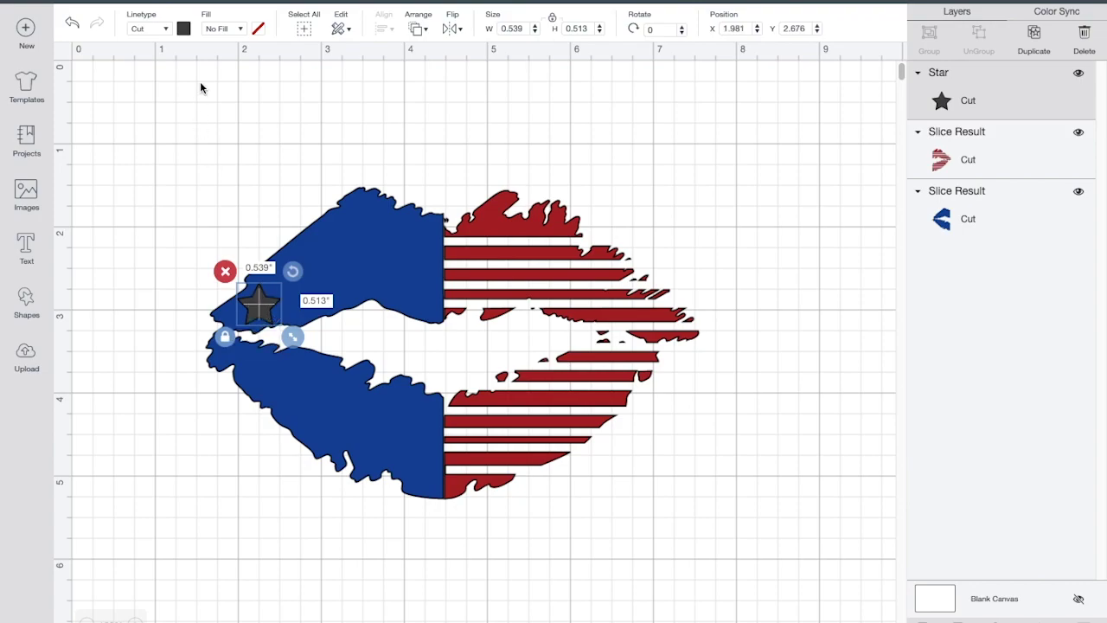
- Change the star's material color to white
click(183, 28)
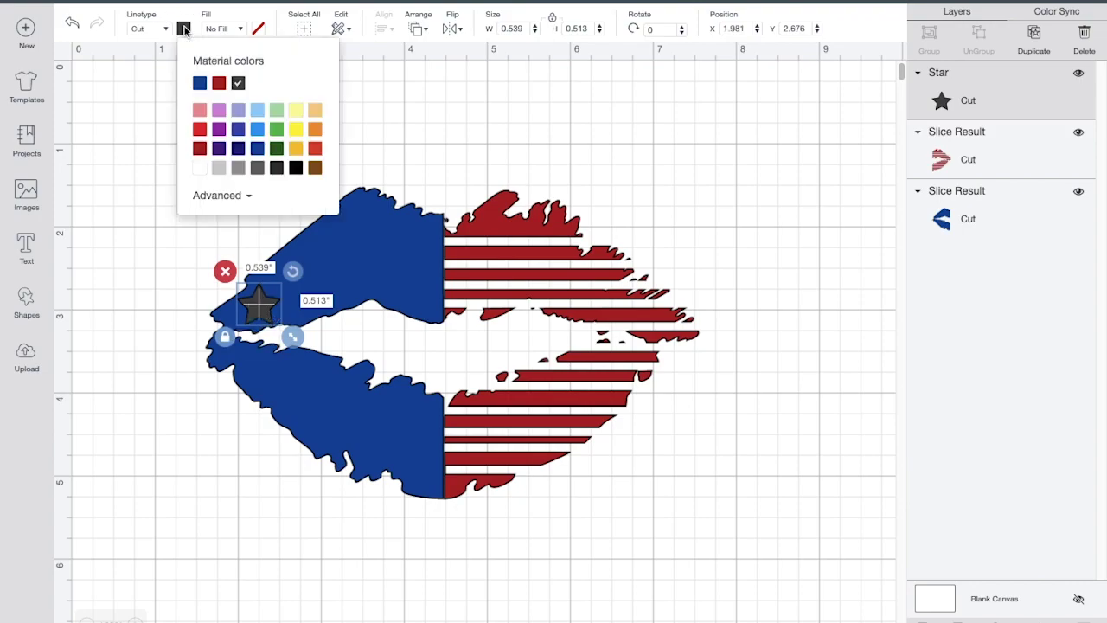
click(202, 170)
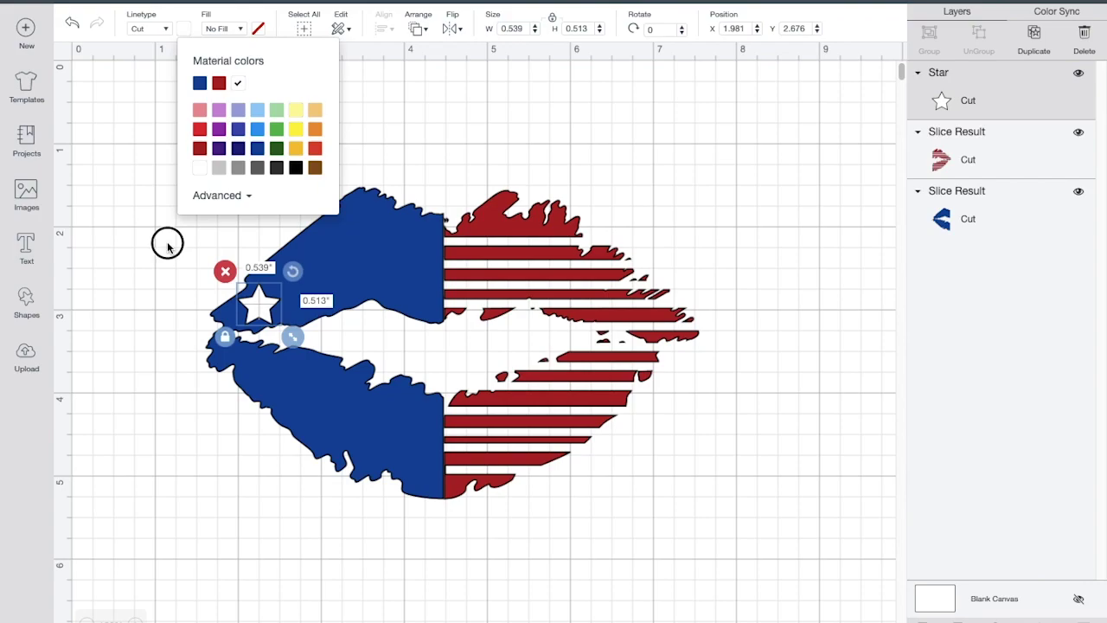
click(168, 247)
- Duplicate the white star four times and space the copies along the top edge of the upper blue lip toward the red half
click(262, 312)
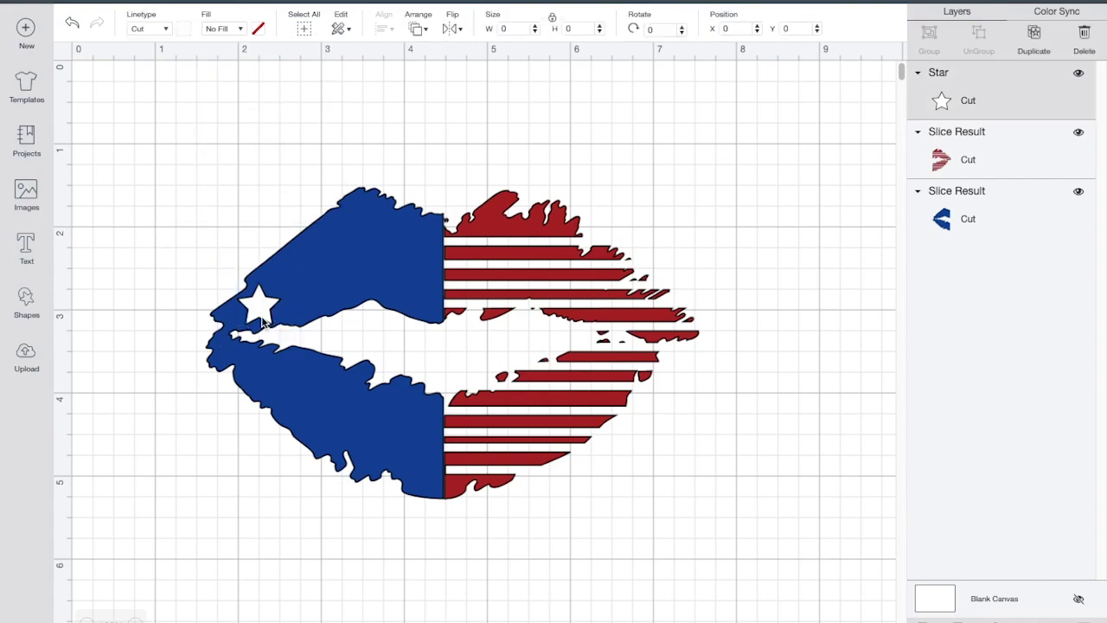
click(1035, 39)
drag(308, 340, 296, 270)
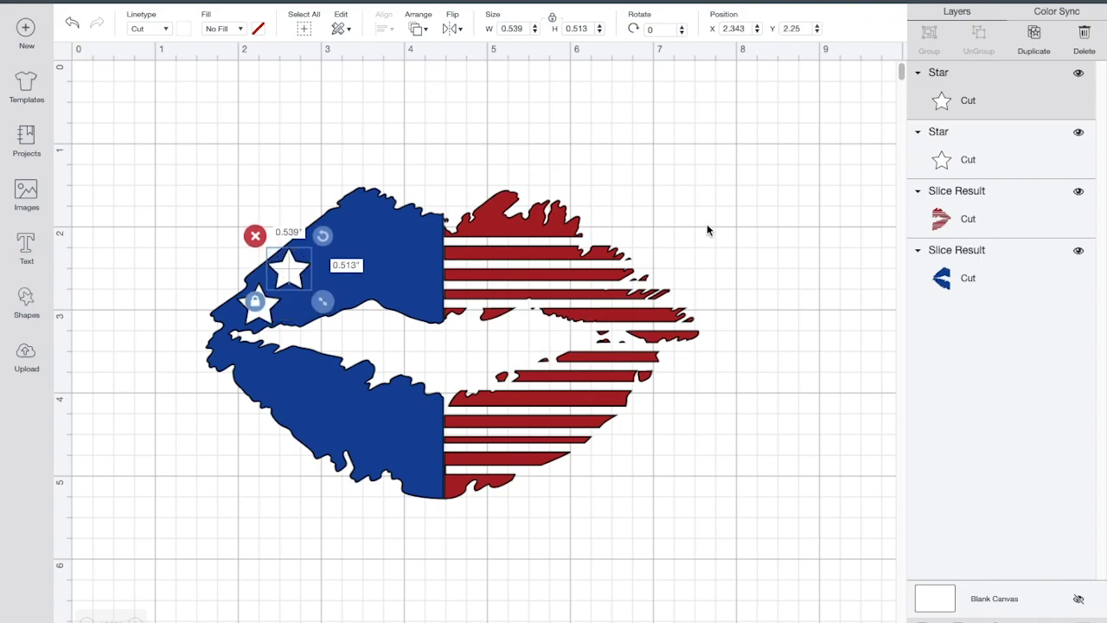
click(1038, 39)
drag(339, 317, 339, 245)
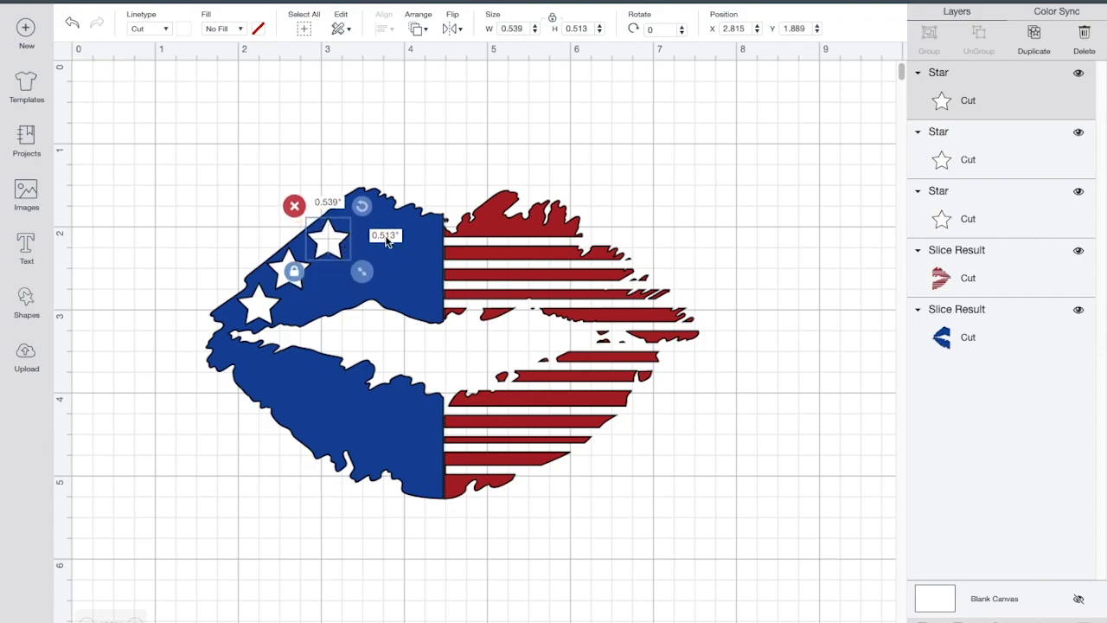
click(1036, 36)
drag(374, 292, 372, 216)
click(1034, 37)
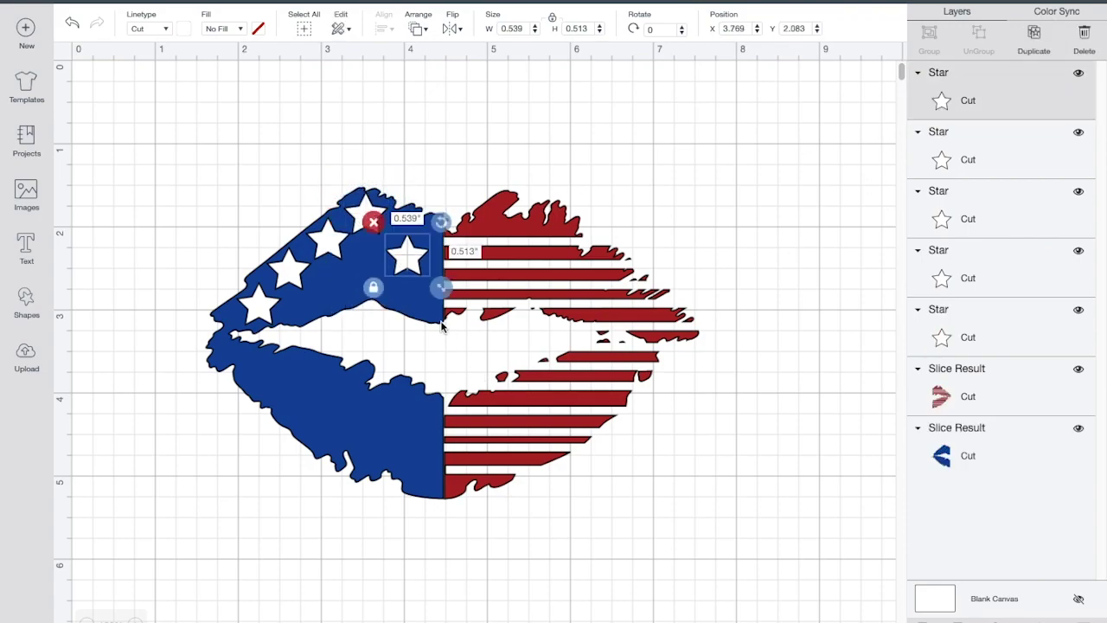
drag(412, 251, 410, 229)
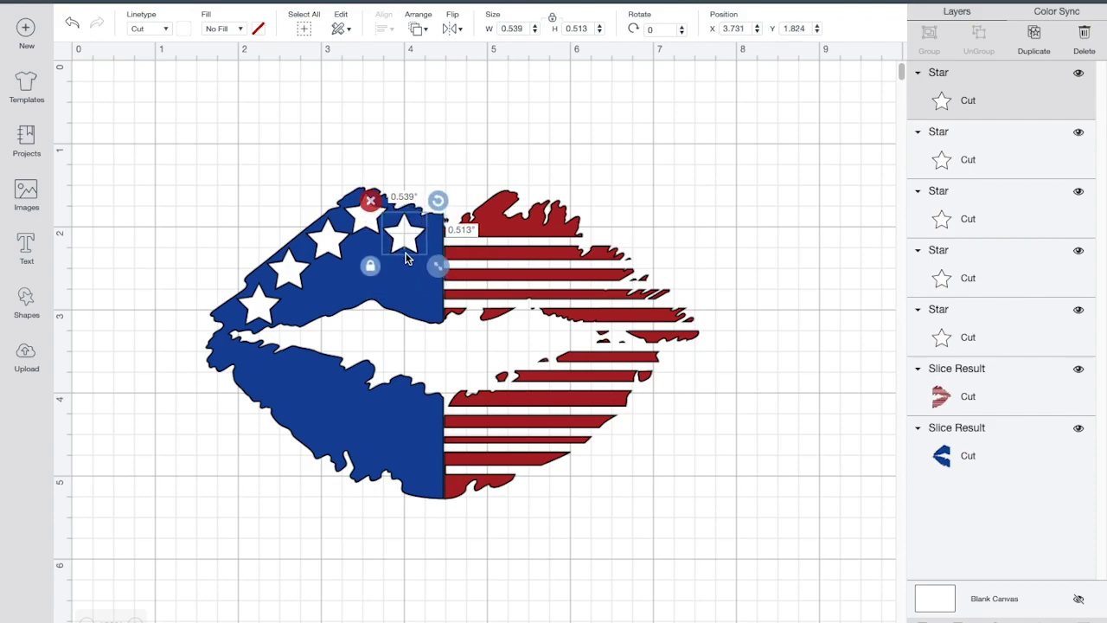
drag(411, 238, 409, 233)
- Duplicate three more stars and arrange them as a second row across the lower part of the upper blue lip
click(1034, 34)
drag(440, 276, 416, 276)
click(1041, 41)
drag(458, 322, 363, 273)
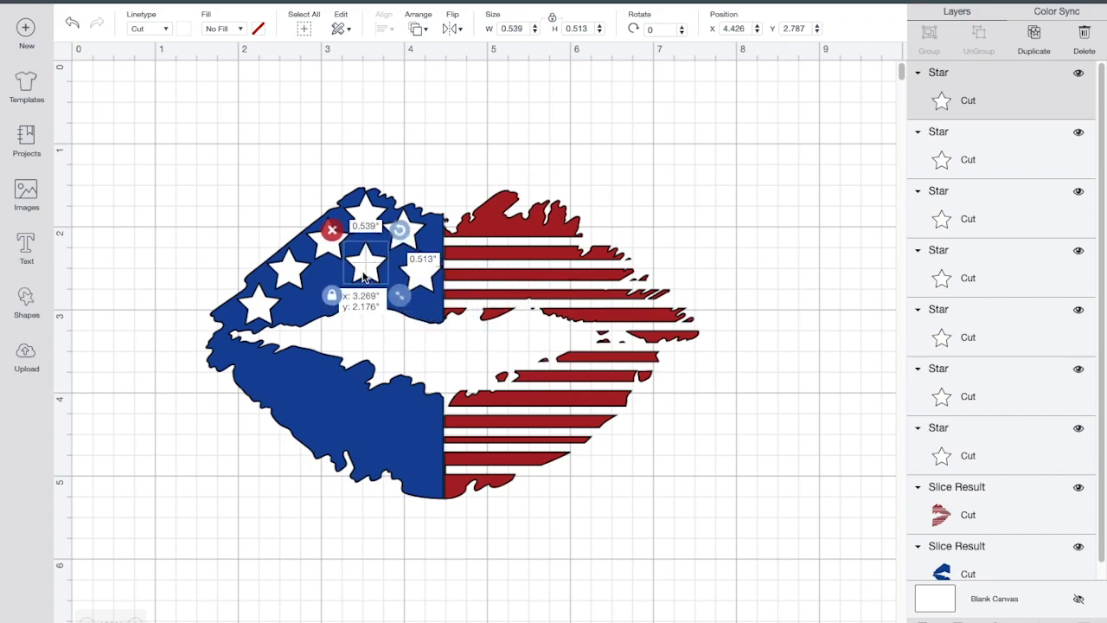
click(1040, 52)
drag(396, 309, 319, 294)
- Duplicate three stars onto the lower blue lip, following its upper edge from the left corner to about X 3.037, Y 3.75
click(1032, 43)
drag(366, 327, 251, 372)
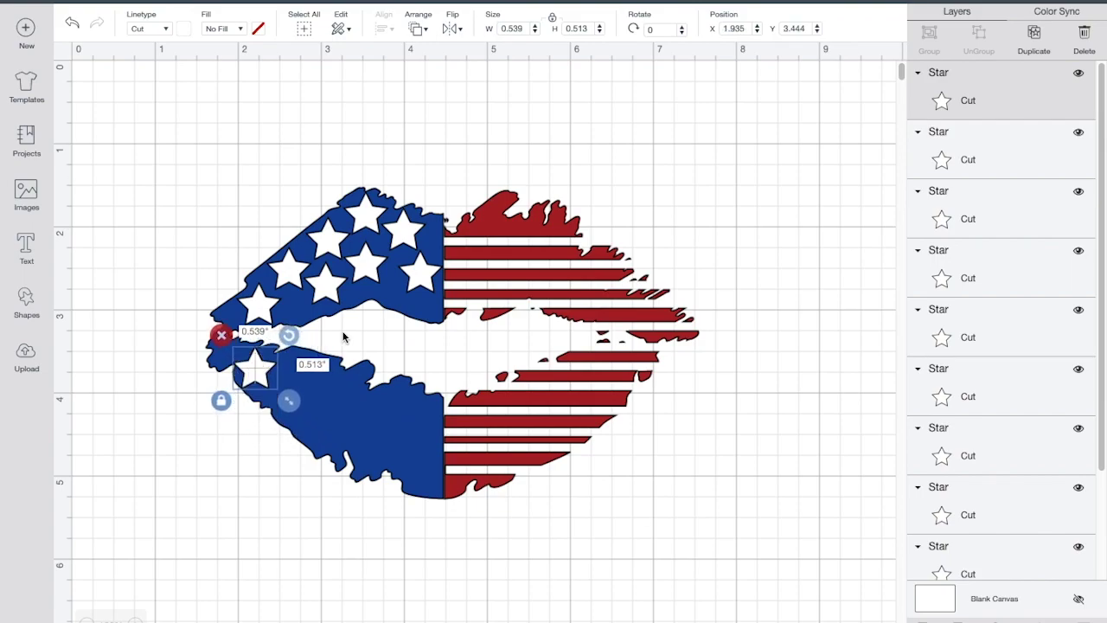
mouse_move(254, 375)
mouse_down()
mouse_move(247, 362)
mouse_move(255, 377)
mouse_up()
click(1036, 35)
drag(292, 398, 298, 368)
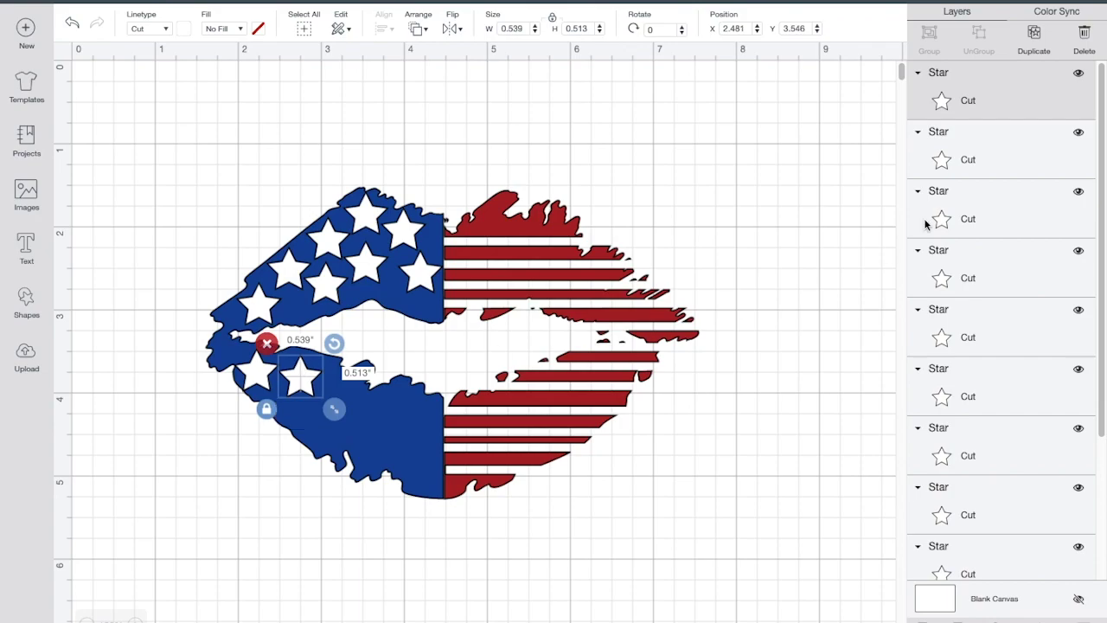
click(1038, 37)
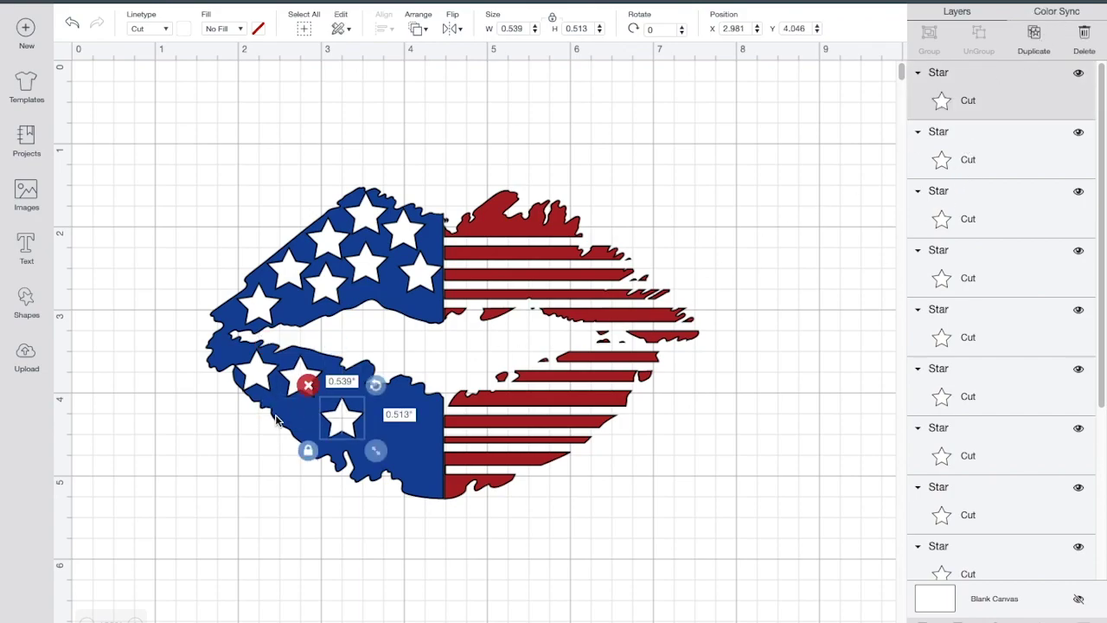
drag(336, 428, 342, 381)
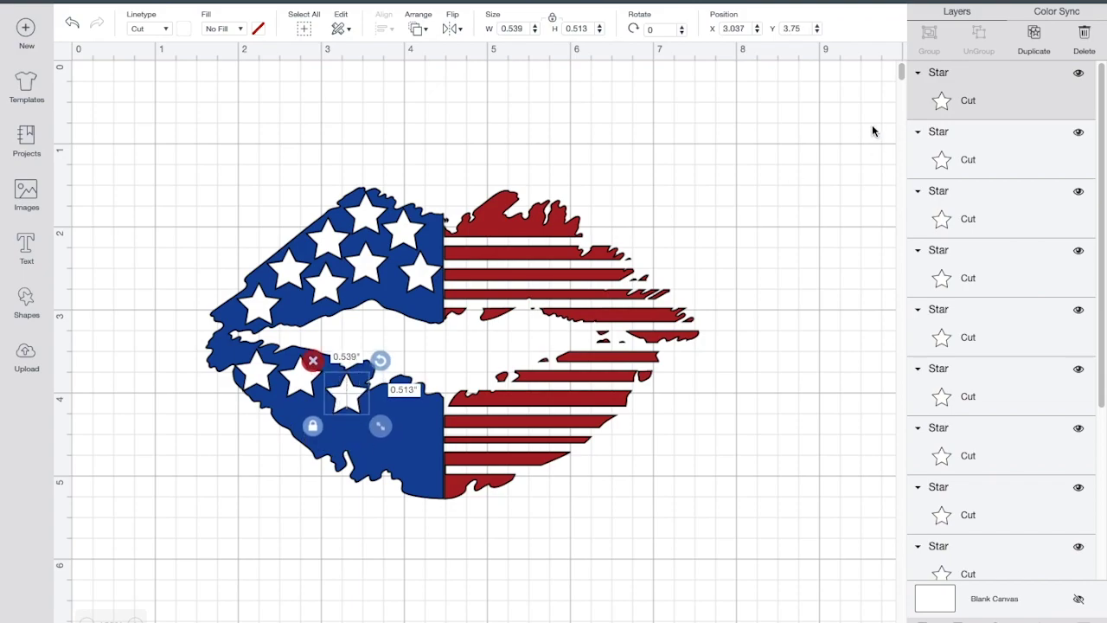
- Duplicate three more stars and continue the row down beside the red half to the bottom corner of the lower blue lip
click(1034, 32)
drag(382, 445, 387, 415)
click(1033, 32)
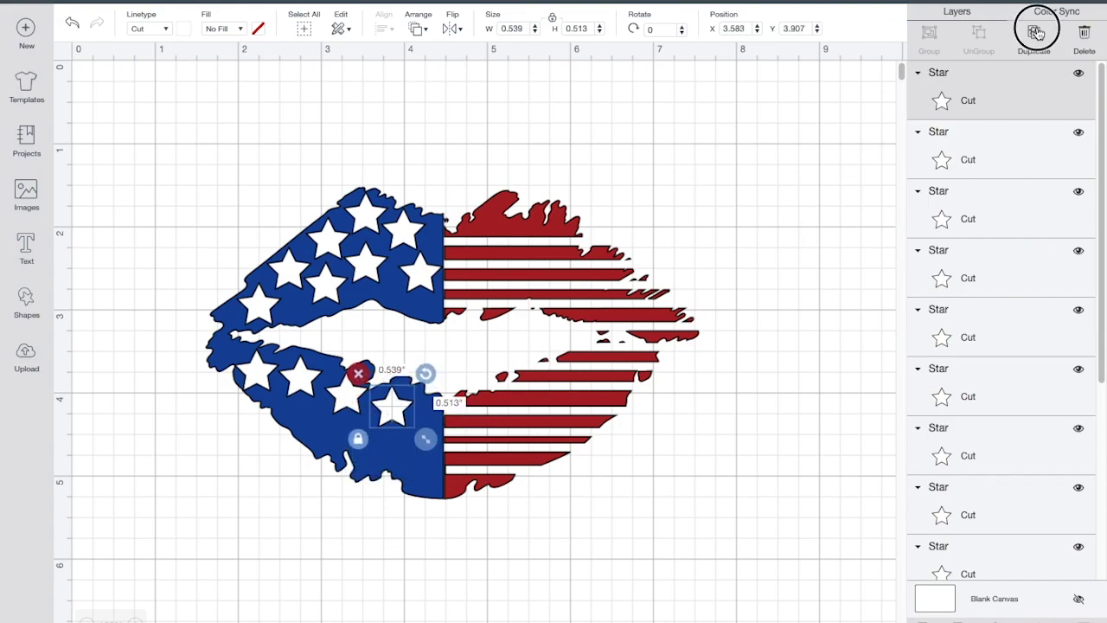
mouse_move(439, 462)
mouse_down()
mouse_move(420, 441)
mouse_move(430, 449)
mouse_up()
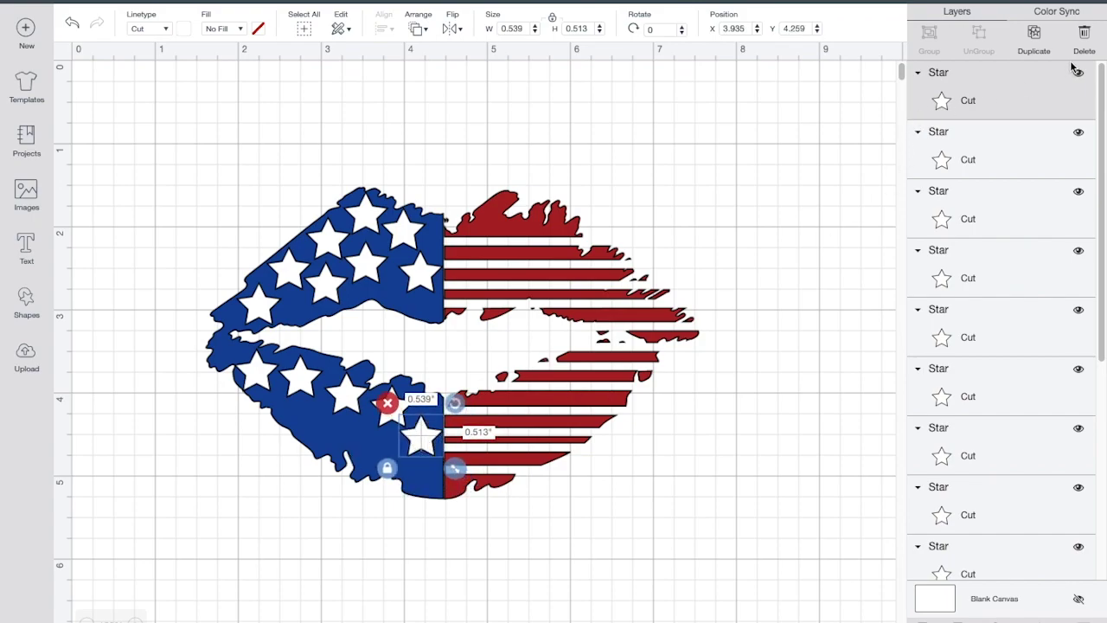
click(1032, 36)
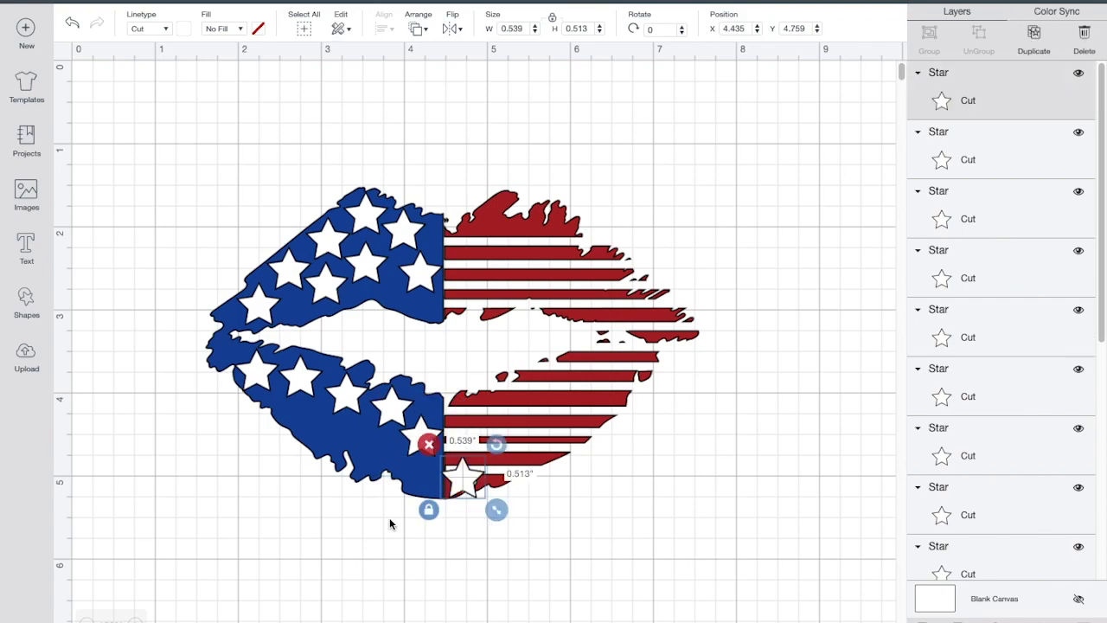
drag(476, 492, 306, 424)
- Duplicate a star onto the lower blue lip's outer left edge at about X 2.713, Y 4.13, keeping it unrotated
click(1032, 35)
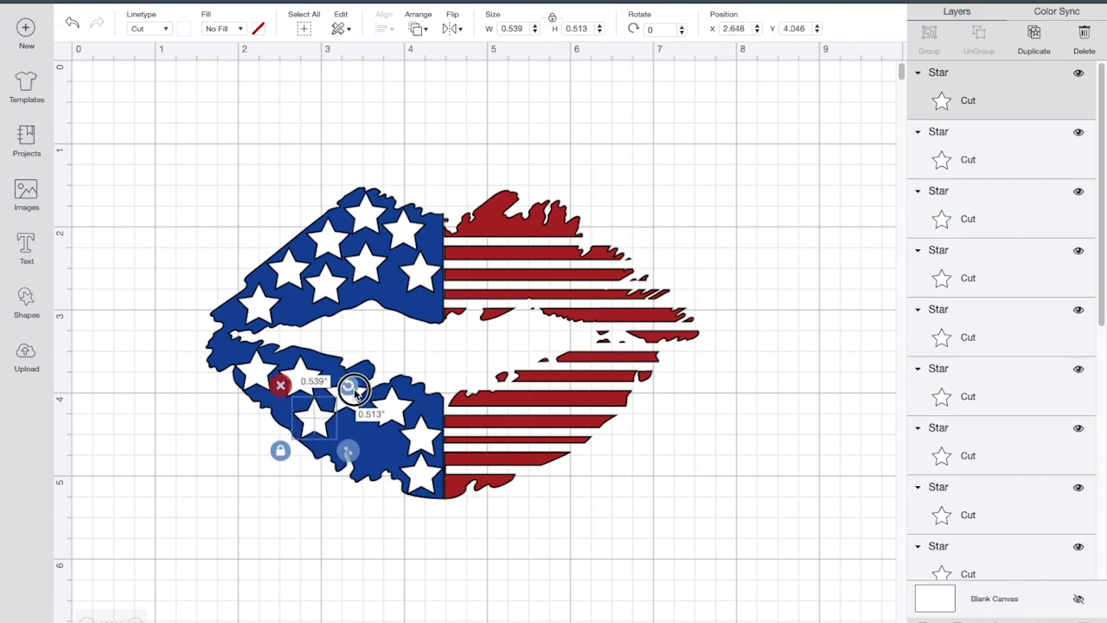
drag(355, 387, 350, 406)
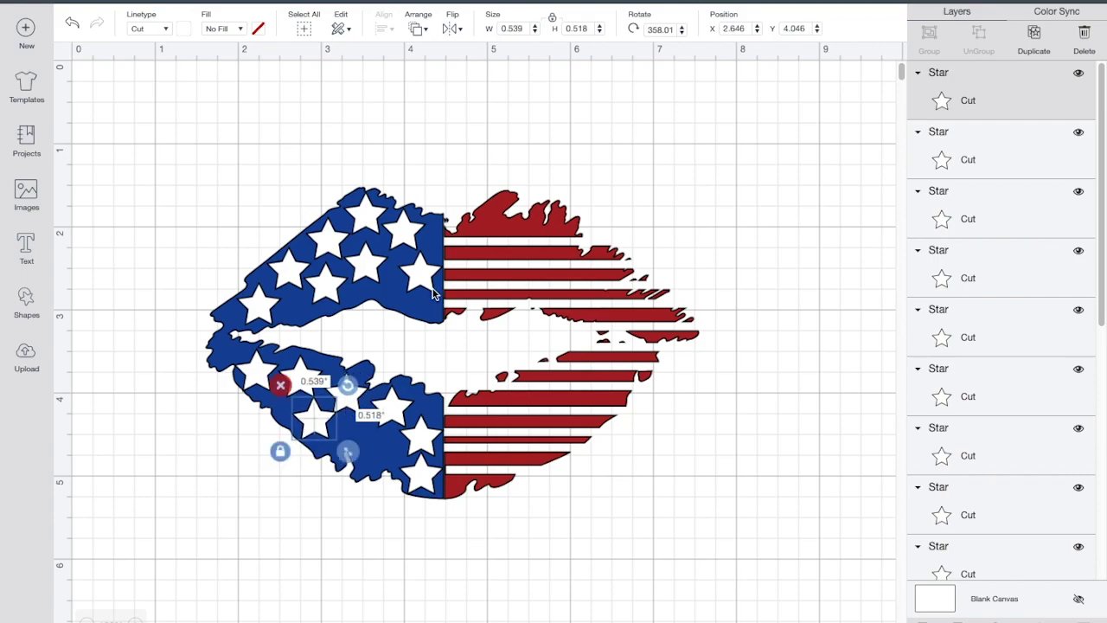
click(74, 25)
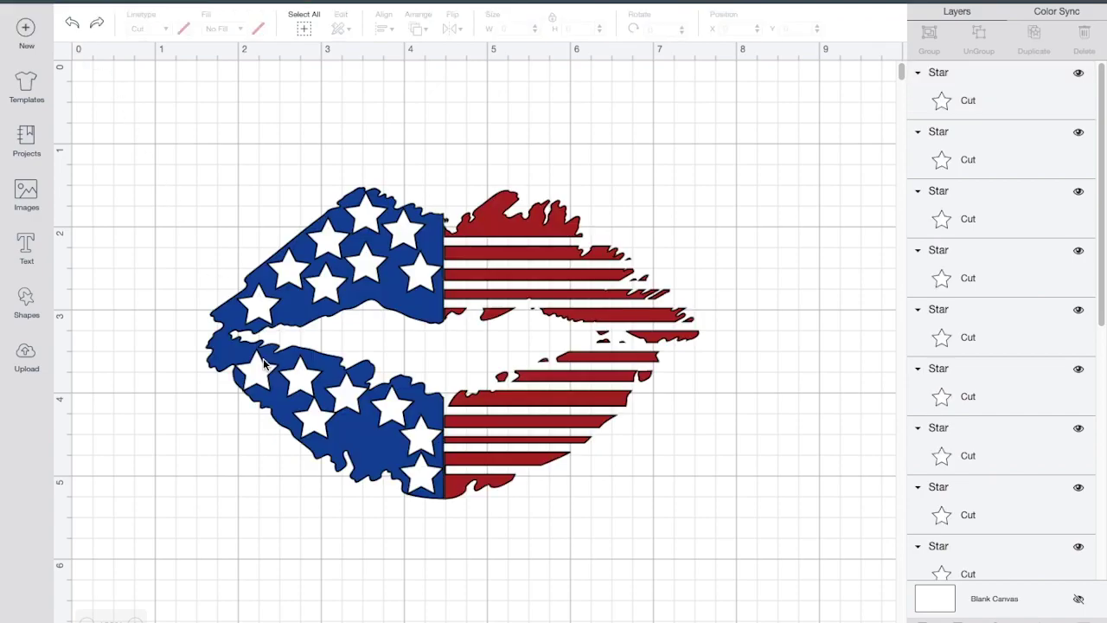
drag(353, 395, 326, 433)
click(304, 428)
click(179, 455)
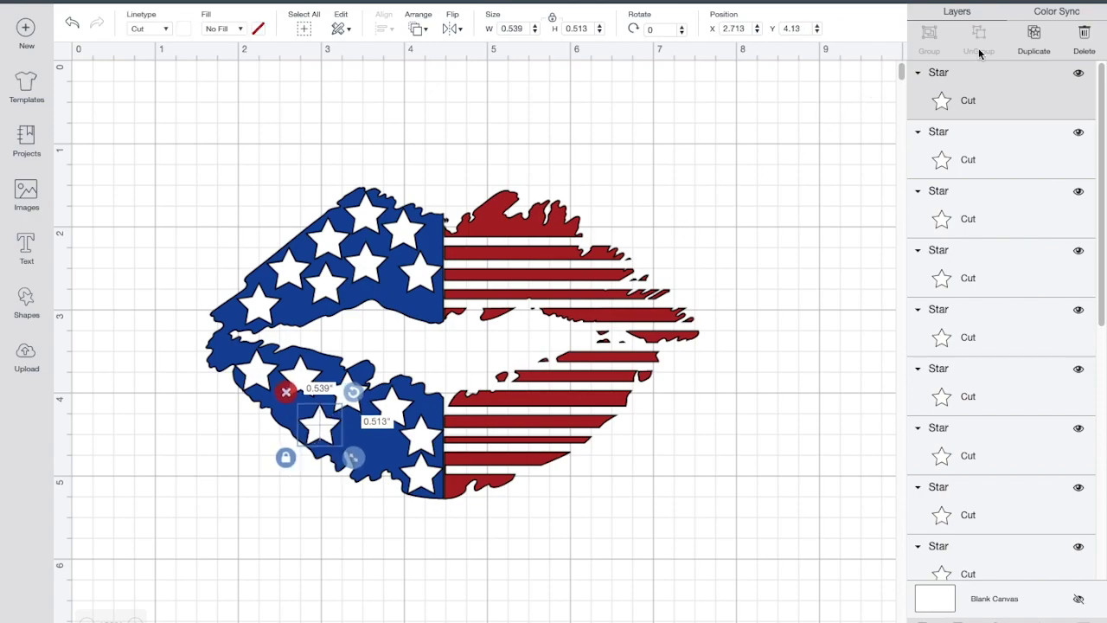
- Duplicate a final star onto the lower blue lip at about X 3.315, Y 4.398, keeping it unrotated
click(1034, 34)
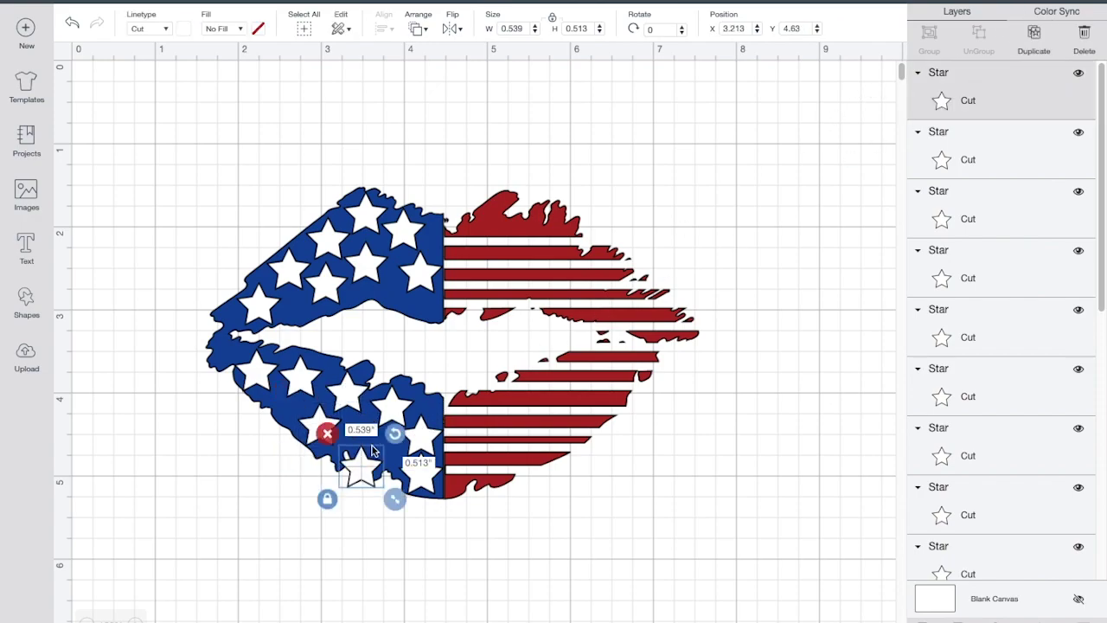
drag(362, 465, 369, 445)
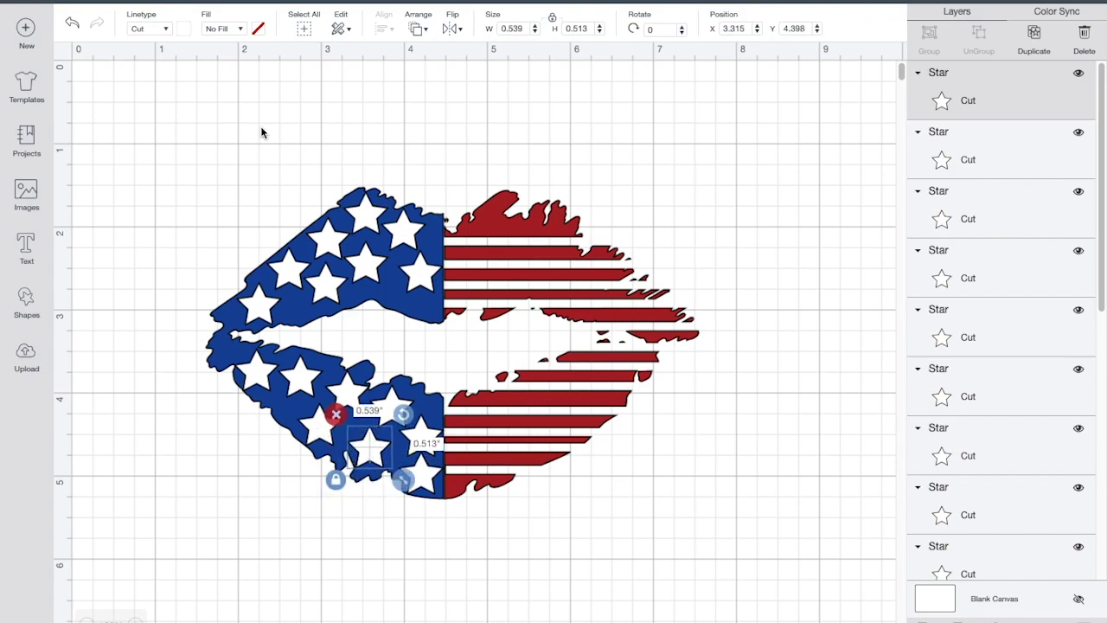
click(121, 117)
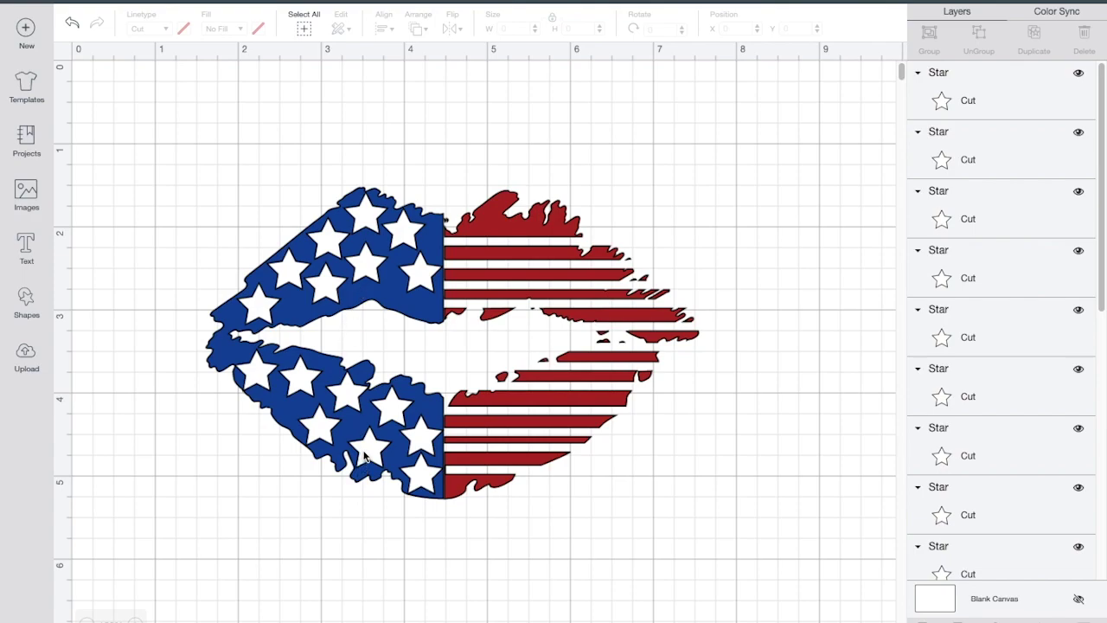
- Select all the white stars on the blue lip half and weld them into a single shape
click(986, 98)
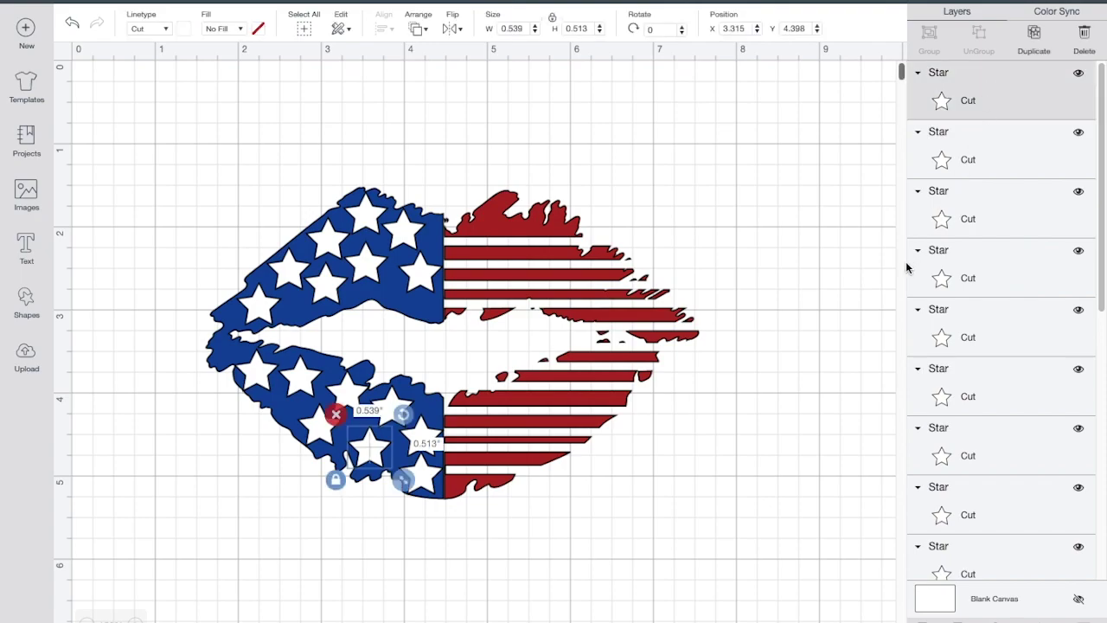
shift+click(1000, 159)
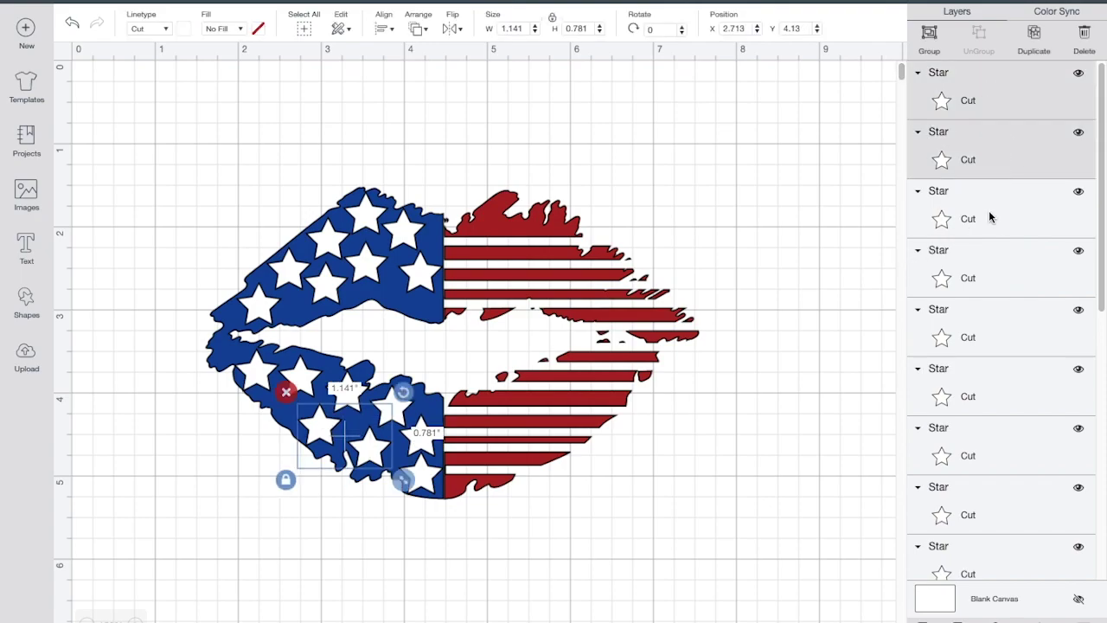
shift+click(991, 215)
shift+click(989, 279)
shift+click(990, 349)
shift+click(978, 395)
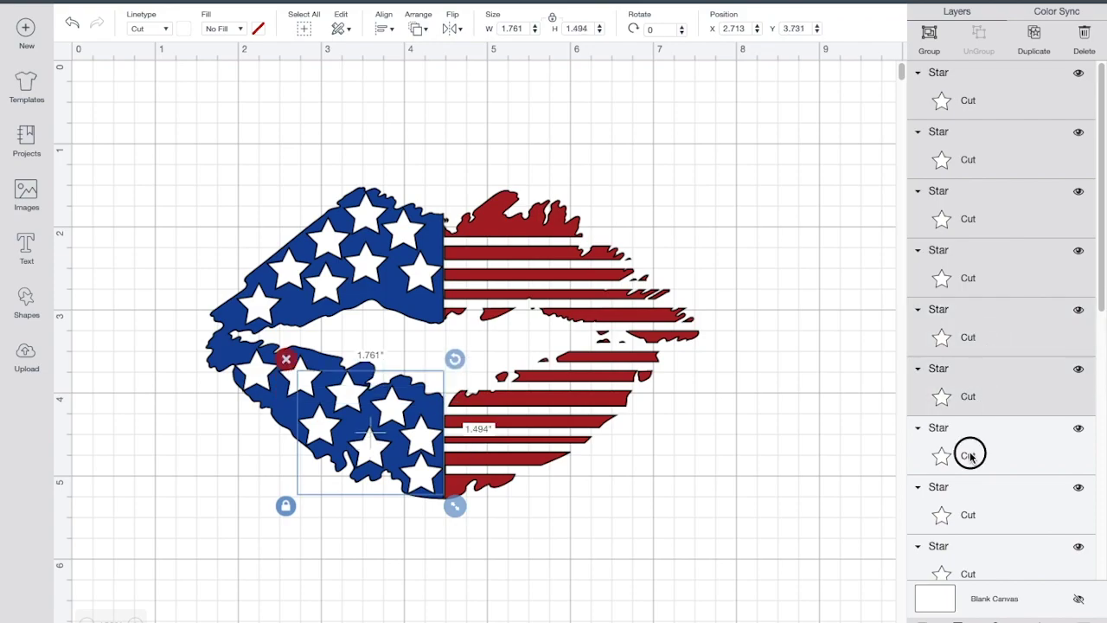
shift+click(970, 452)
shift+click(954, 504)
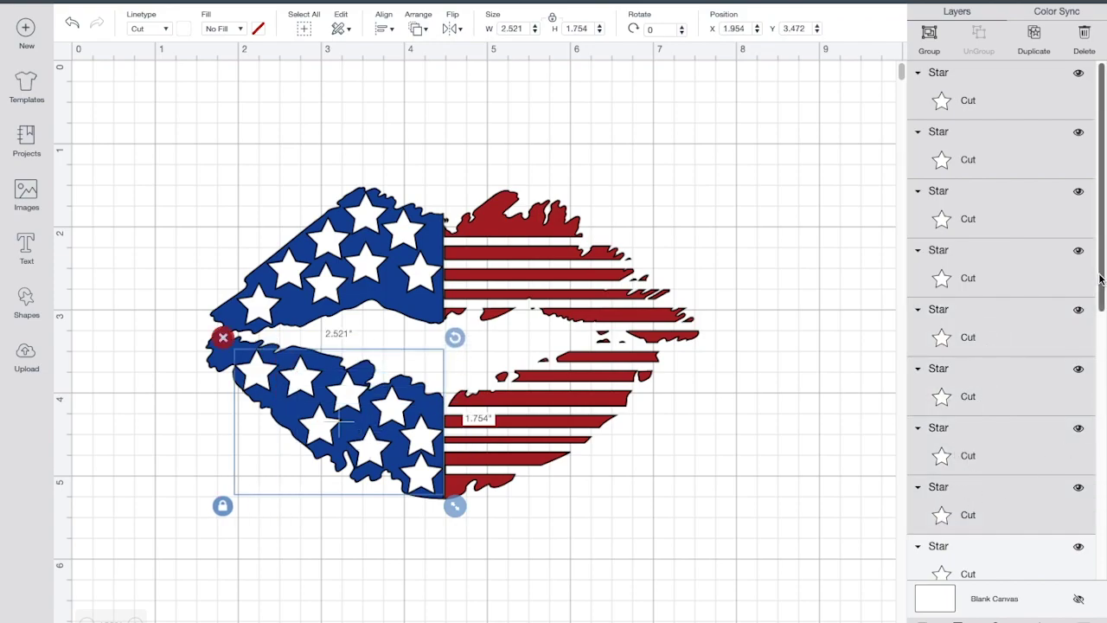
scroll(1090, 346, down, 5)
shift+click(1029, 359)
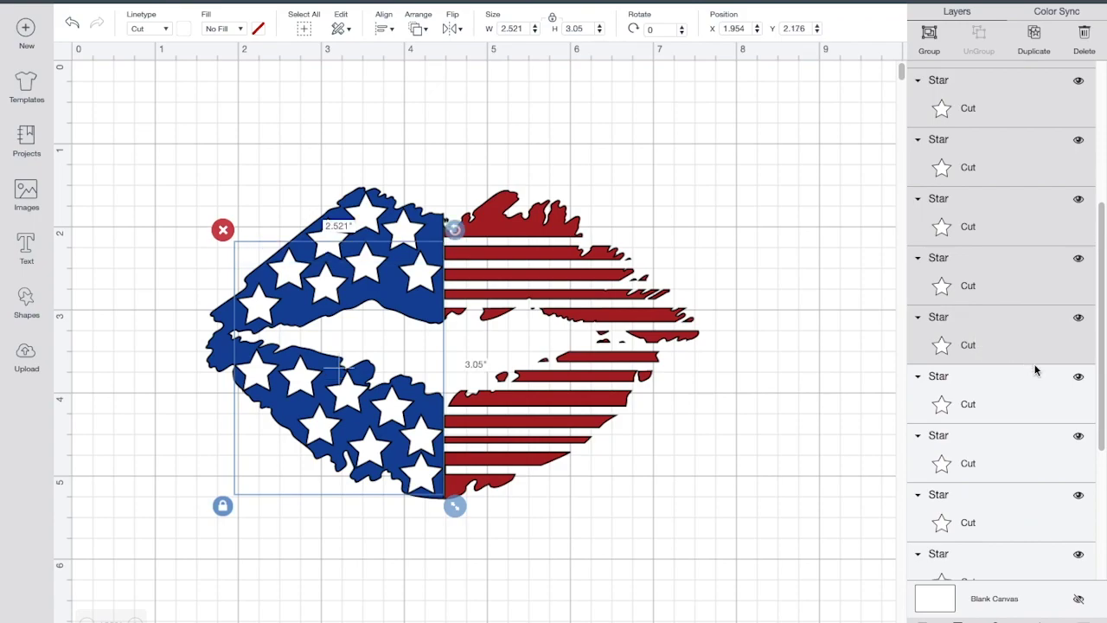
shift+click(1065, 410)
shift+click(1015, 447)
shift+click(954, 499)
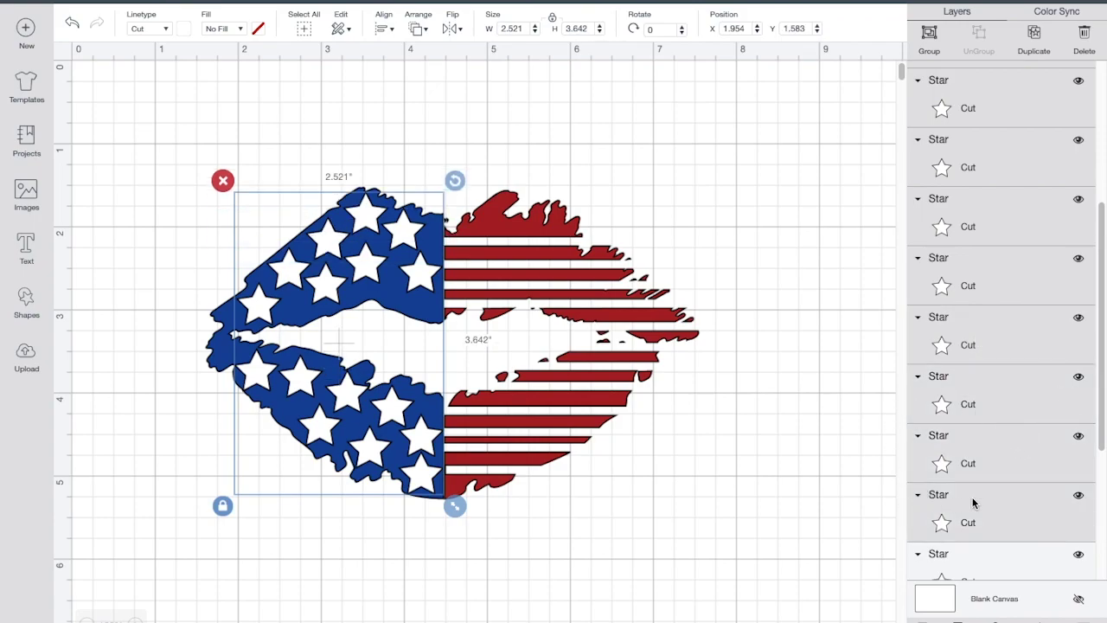
scroll(1090, 433, down, 3)
shift+click(974, 328)
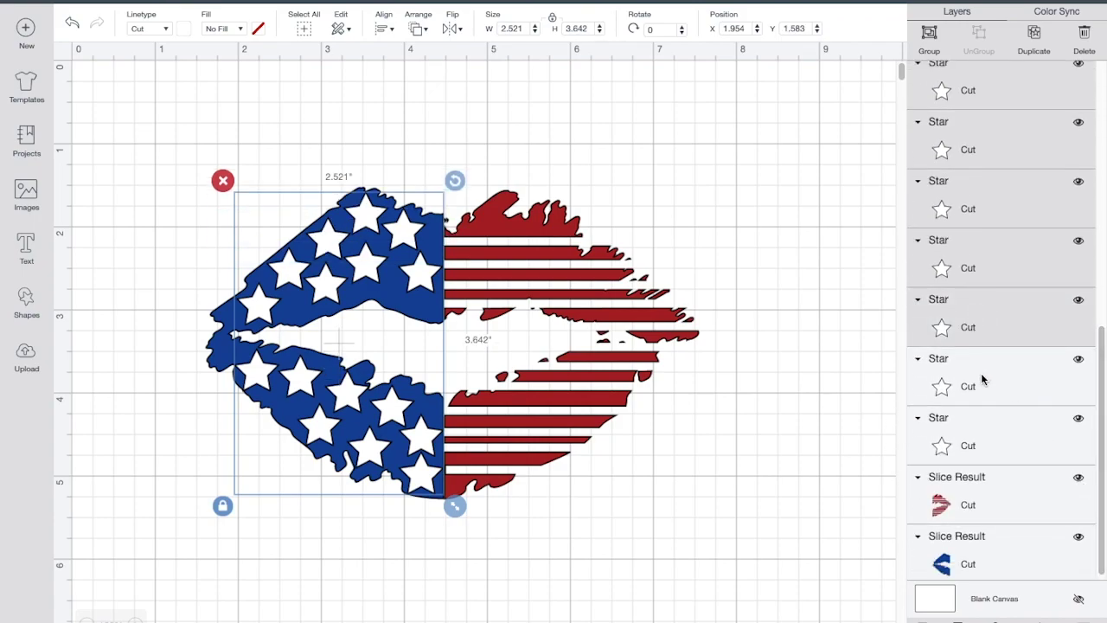
shift+click(981, 367)
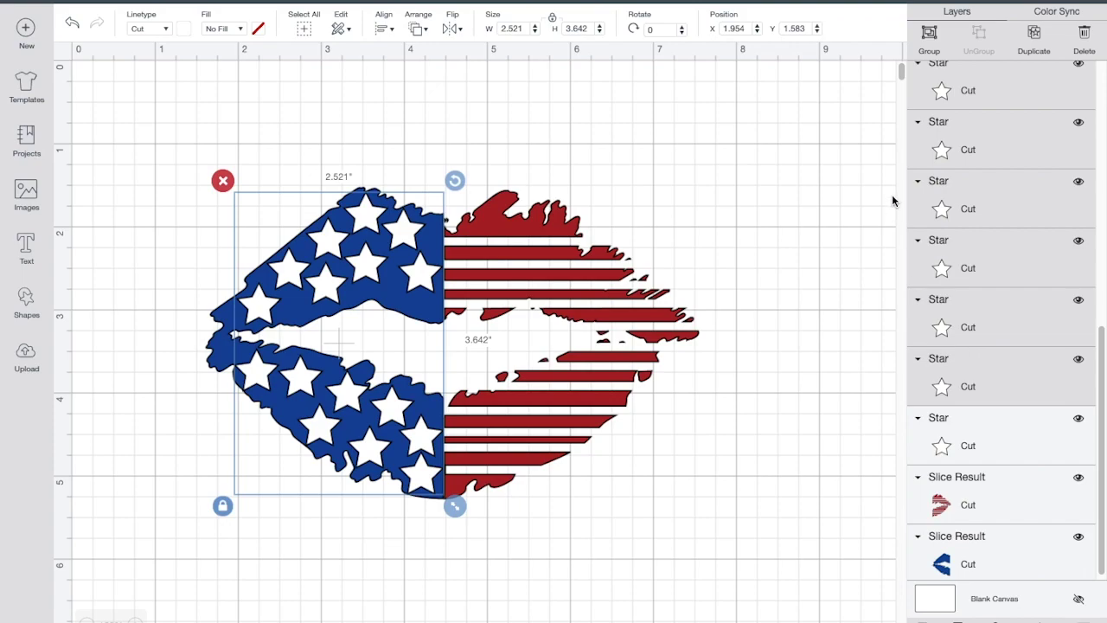
shift+click(937, 443)
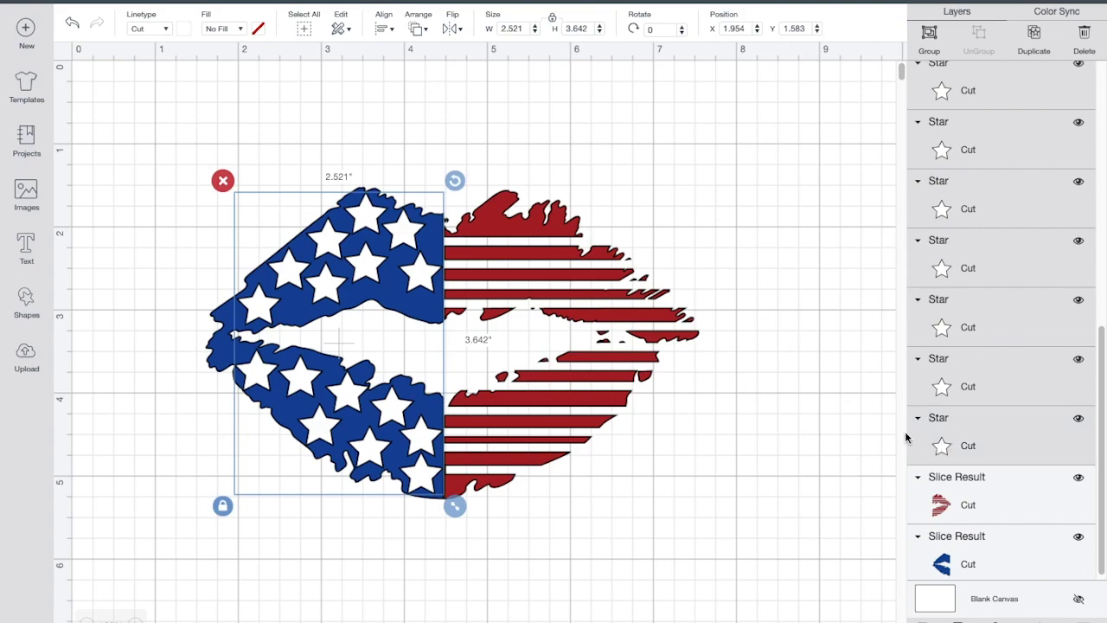
click(958, 616)
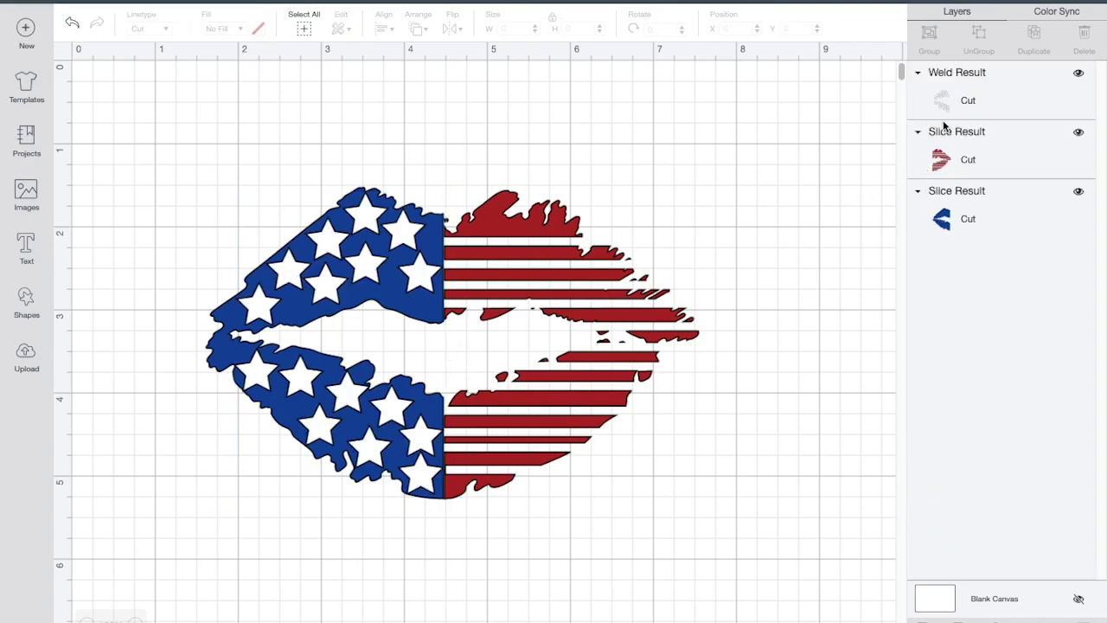
- Slice the welded stars out of the blue lip half and delete the leftover white and blue star pieces
click(994, 93)
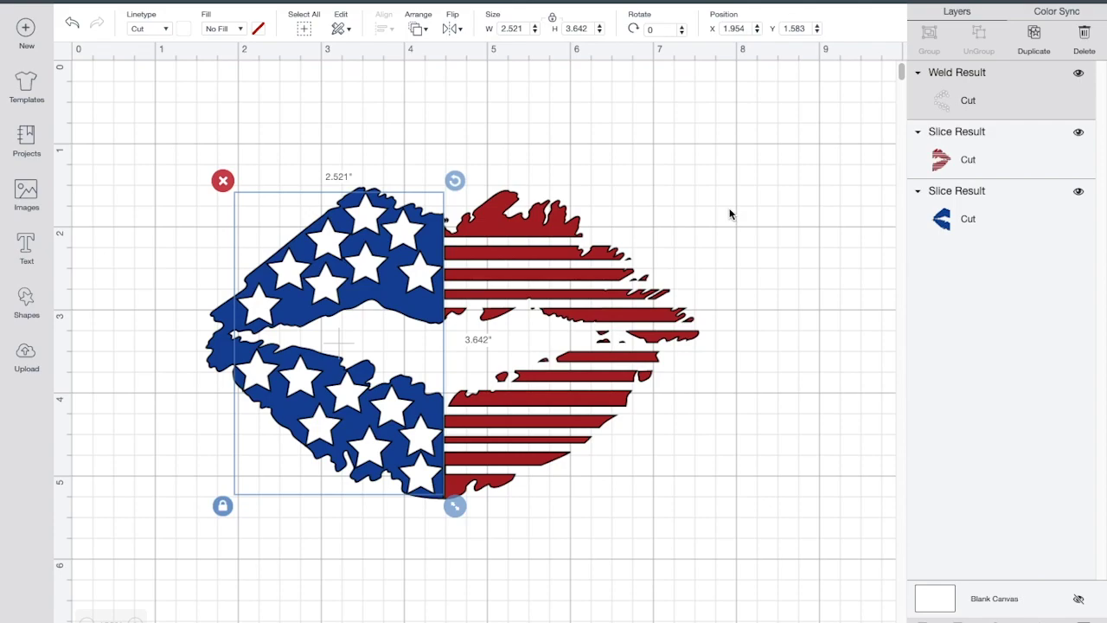
shift+click(1004, 216)
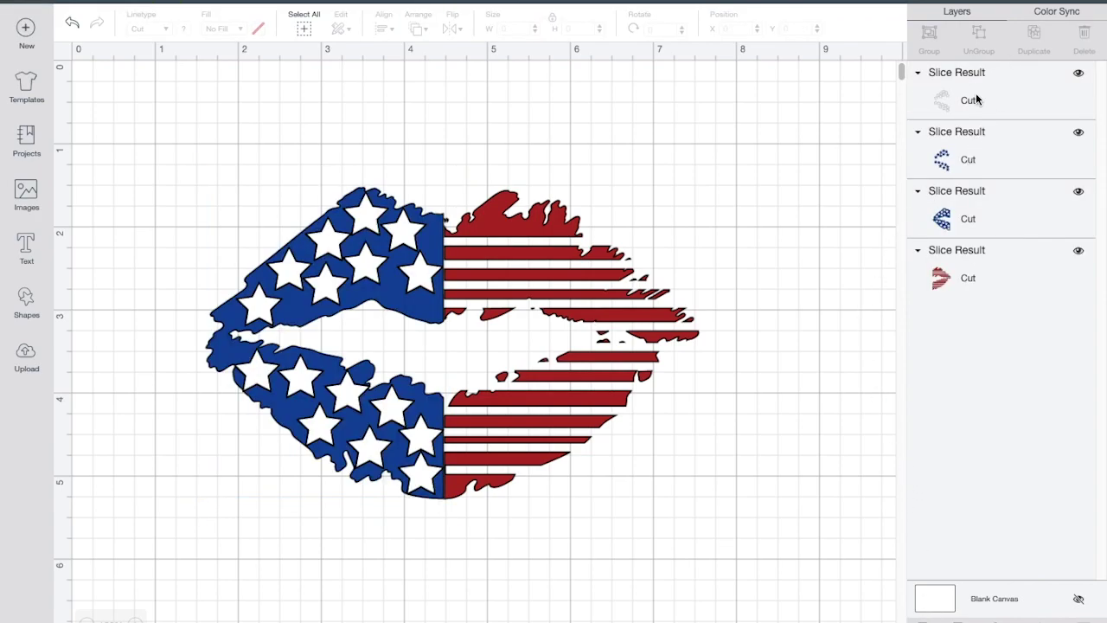
click(982, 101)
shift+click(975, 161)
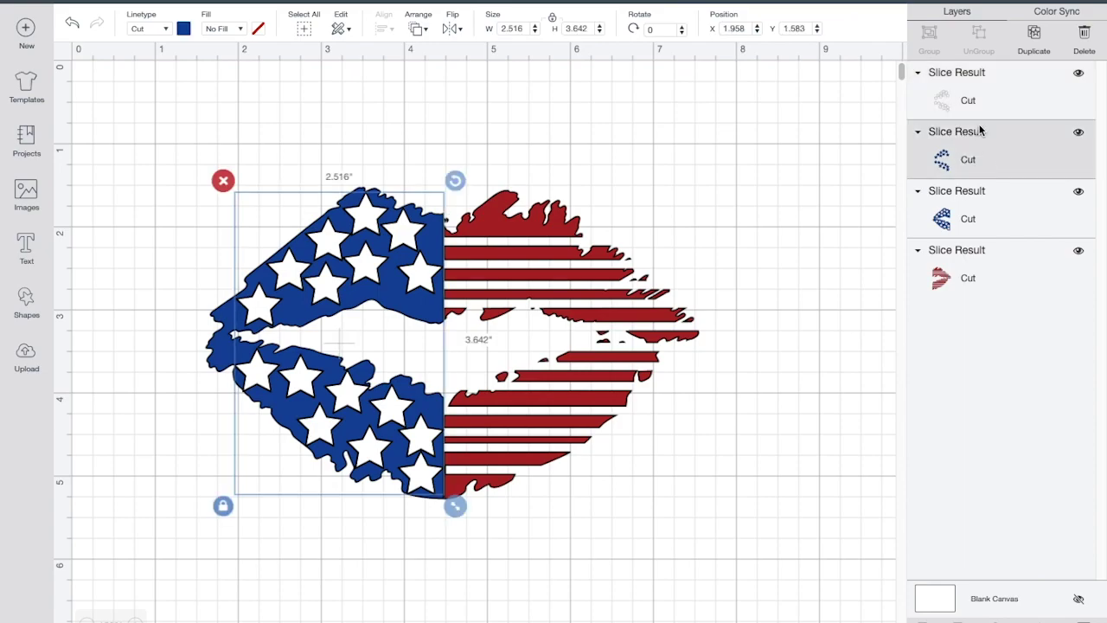
click(1087, 34)
click(1002, 303)
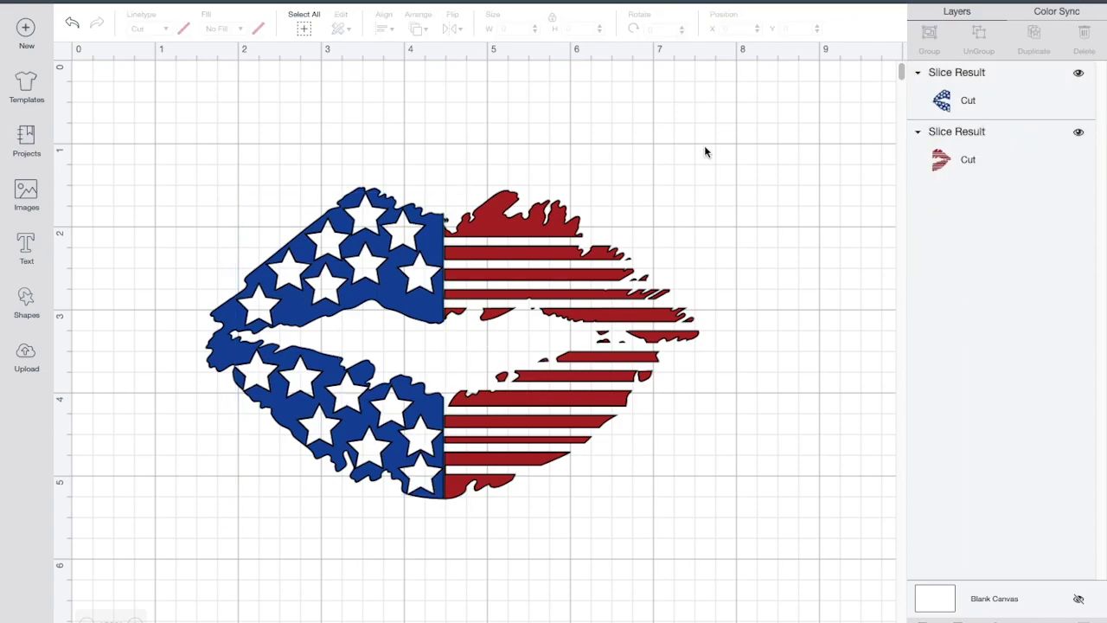